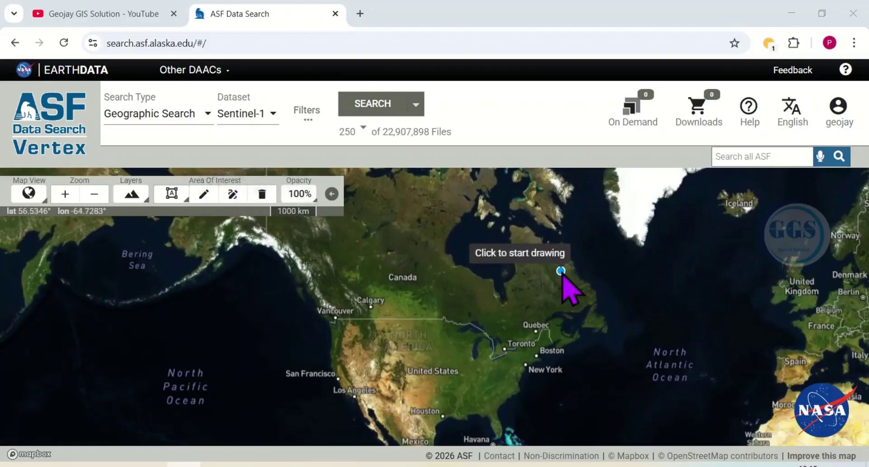
Draw a five-sided polygon around the city of Ibadan, Nigeria, as the search's area of interest
left_click_drag(585, 297, 487, 212)
left_click_drag(543, 267, 486, 235)
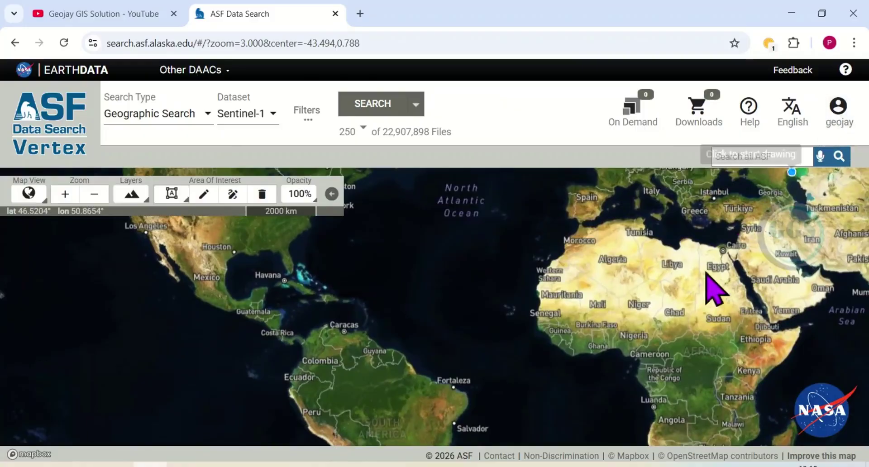
scroll(608, 341, "up", 2)
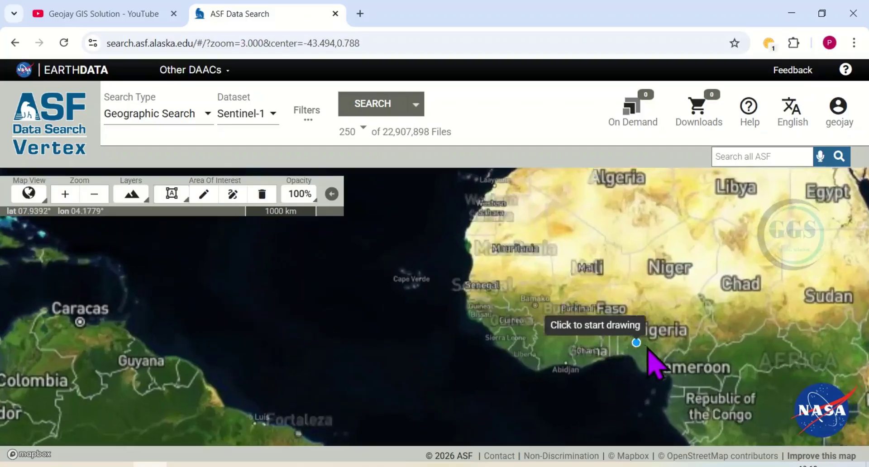
scroll(646, 350, "up", 2)
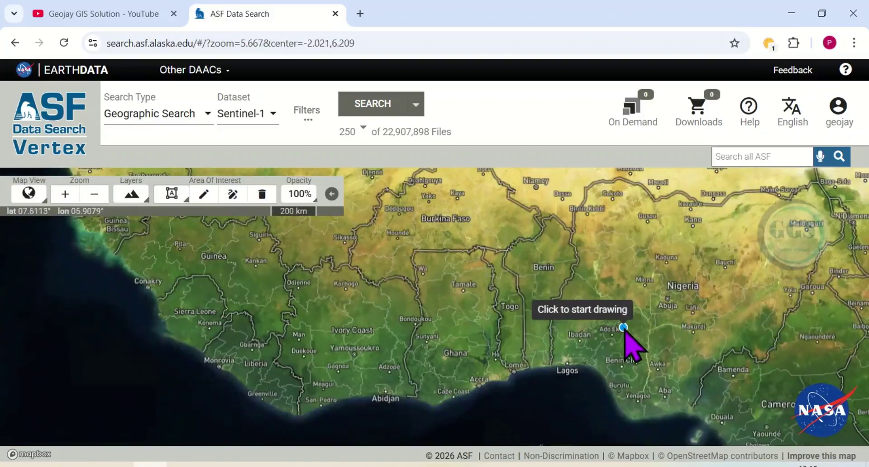
scroll(600, 360, "up", 2)
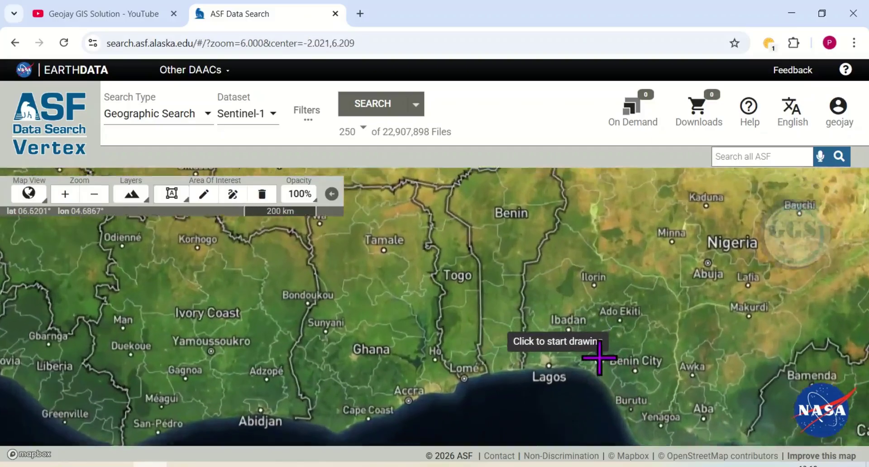
scroll(550, 334, "up", 3)
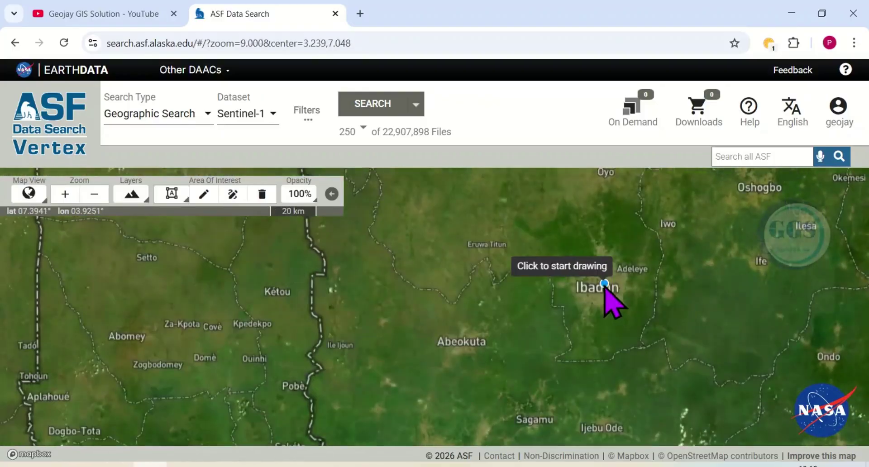
scroll(601, 287, "up", 1)
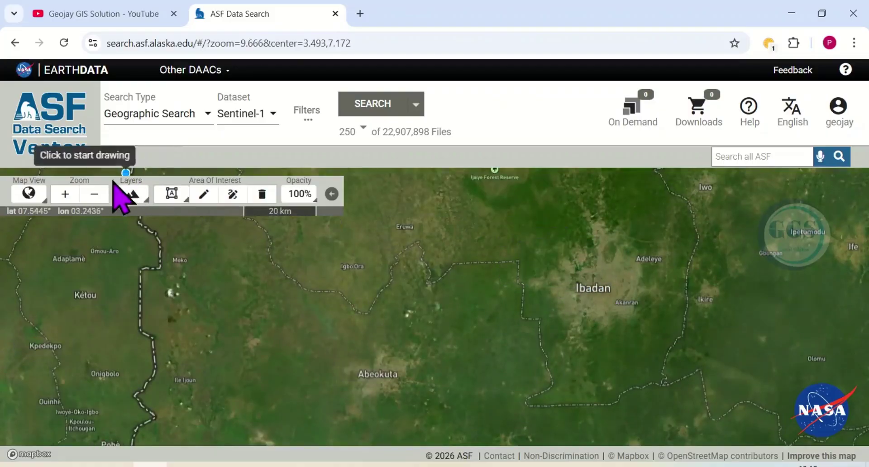
left_click(186, 202)
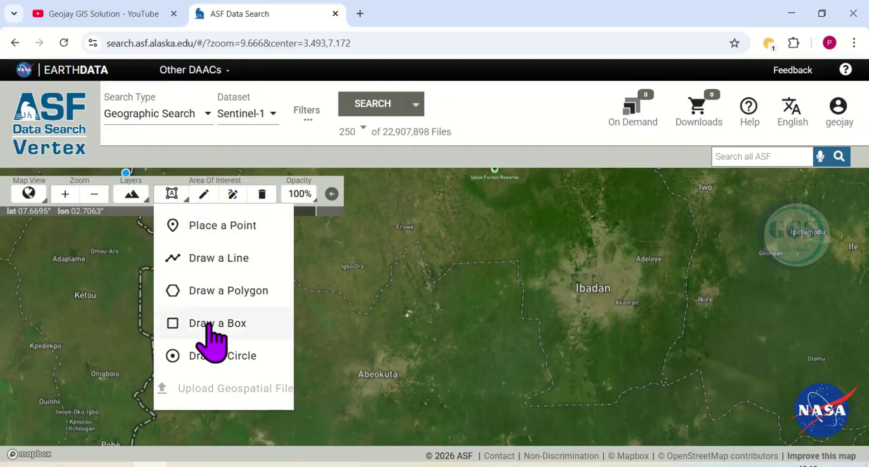
left_click(203, 294)
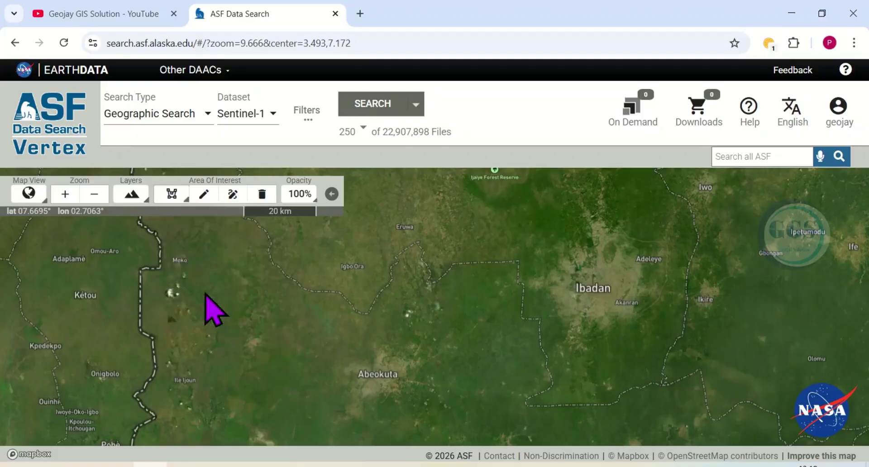
left_click(572, 267)
left_click(624, 249)
left_click(648, 280)
left_click(618, 315)
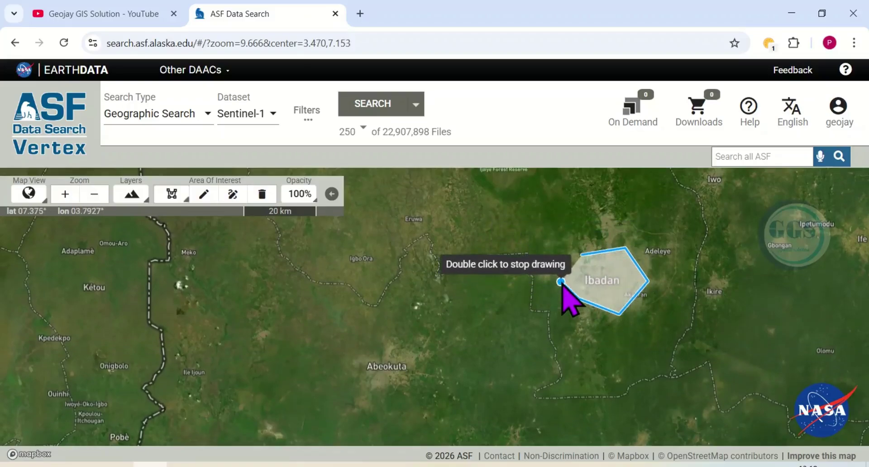
double_click(560, 281)
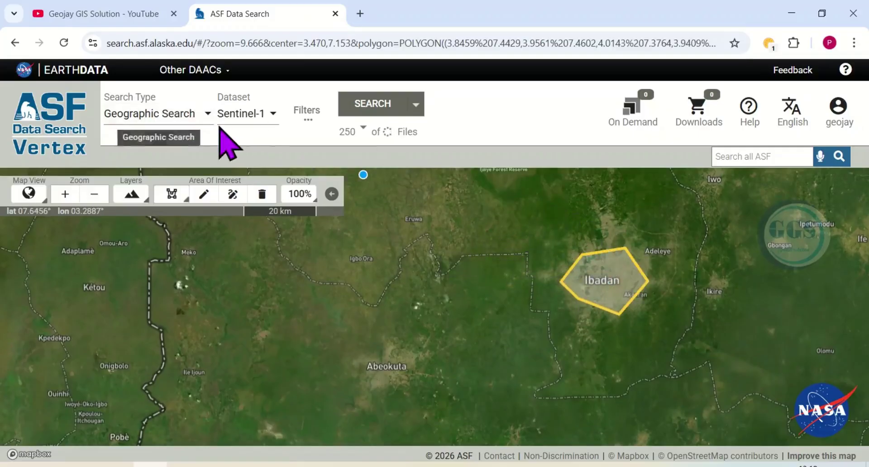
Set the search dataset to ALOS PALSAR
left_click(271, 113)
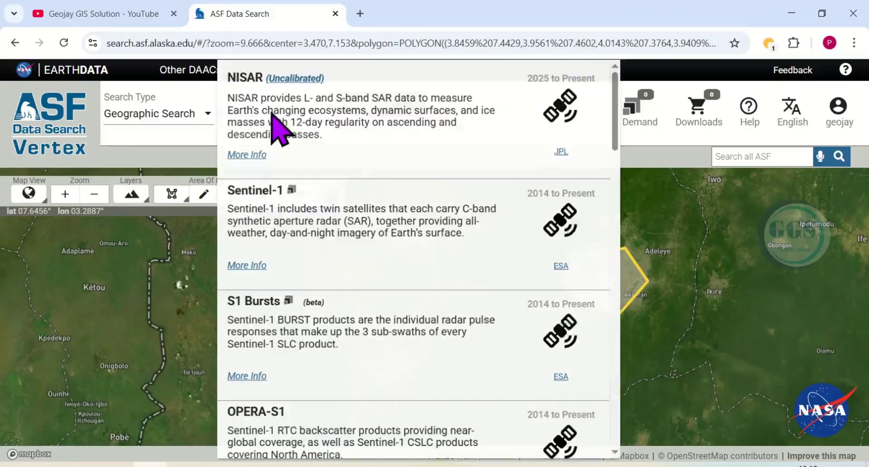
scroll(382, 289, "down", 3)
scroll(380, 278, "down", 7)
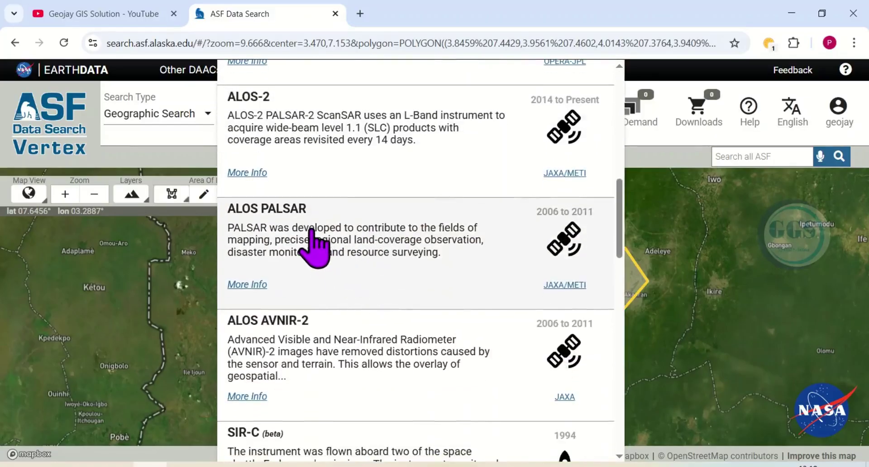
left_click(311, 240)
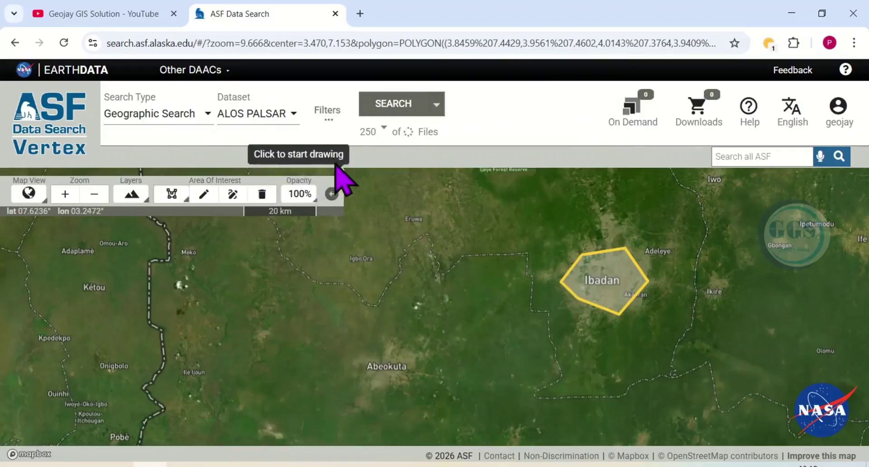
Filter the search to the Hi-Res Terrain Corrected file type and run it
left_click(334, 121)
scroll(370, 279, "down", 10)
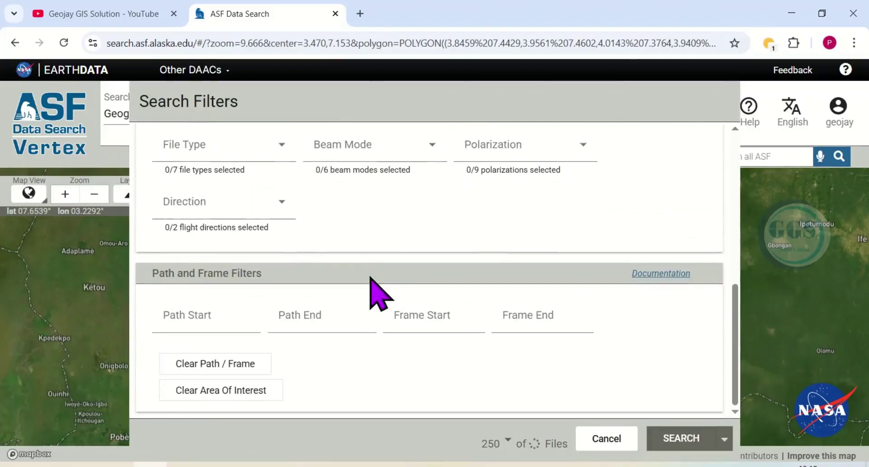
scroll(310, 290, "up", 10)
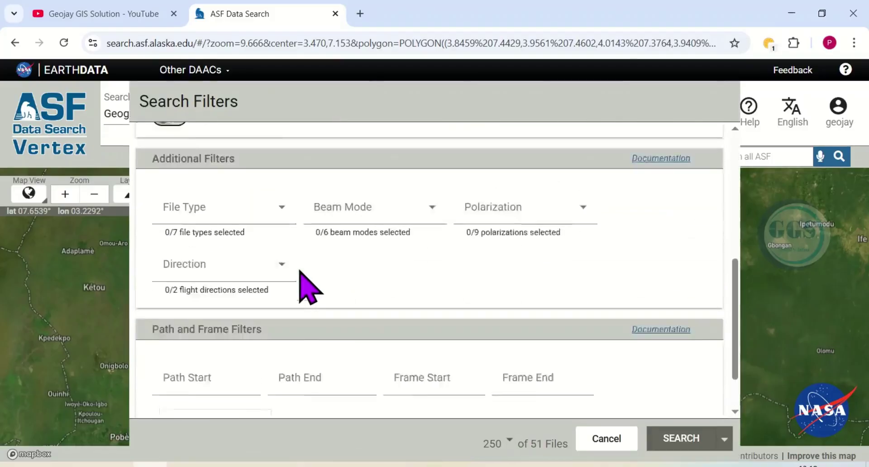
scroll(293, 288, "down", 2)
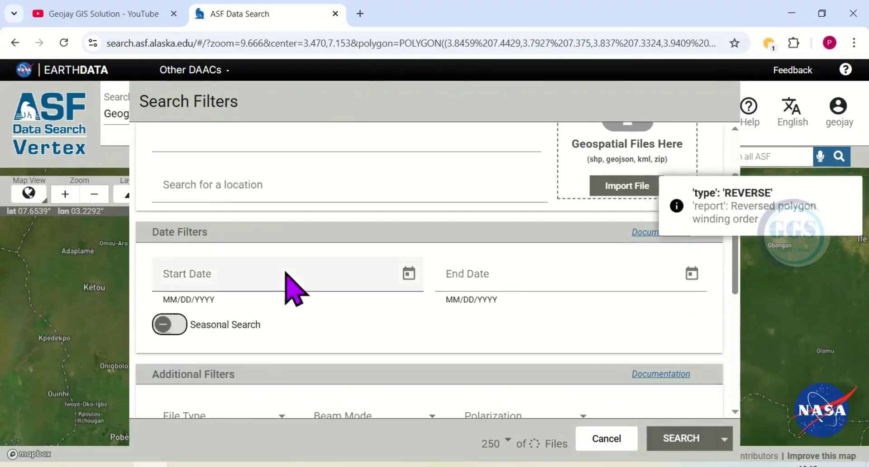
scroll(289, 318, "down", 2)
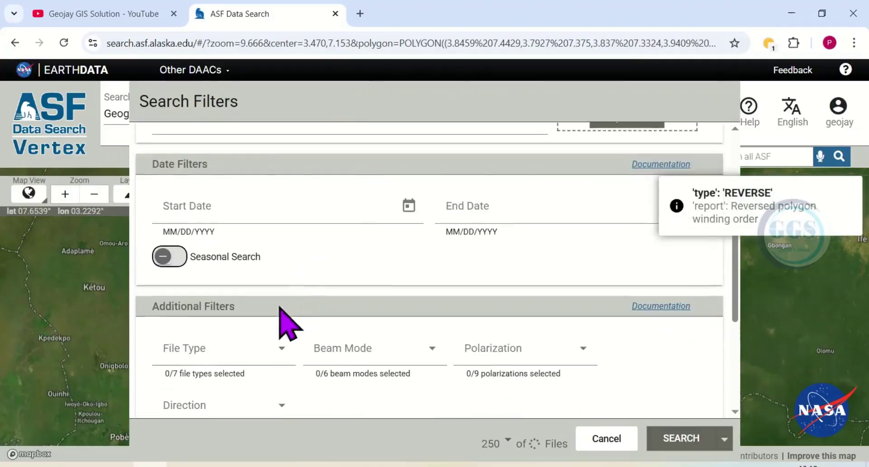
left_click(281, 350)
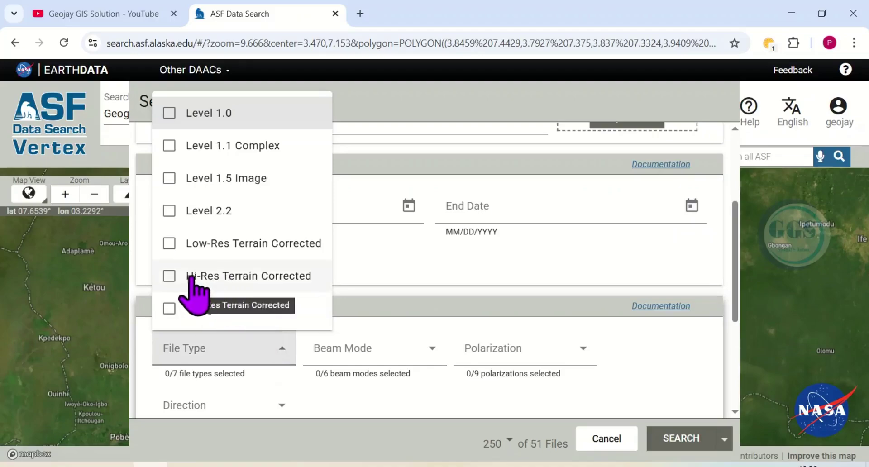
left_click(174, 276)
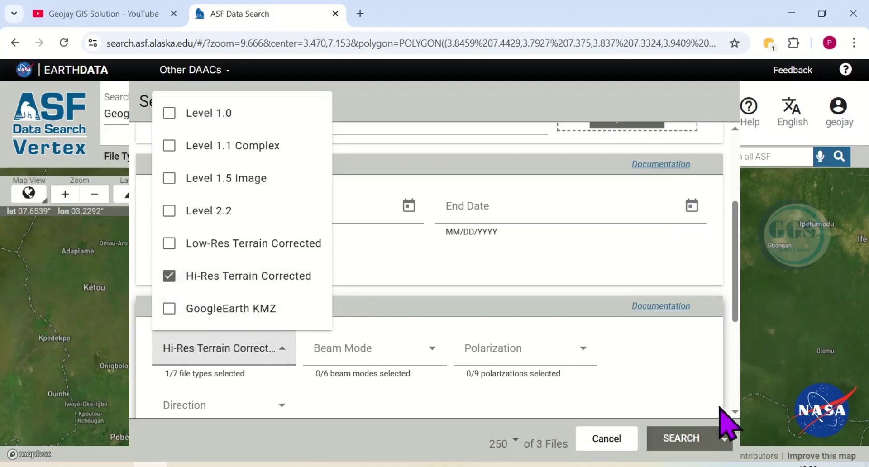
left_click(685, 439)
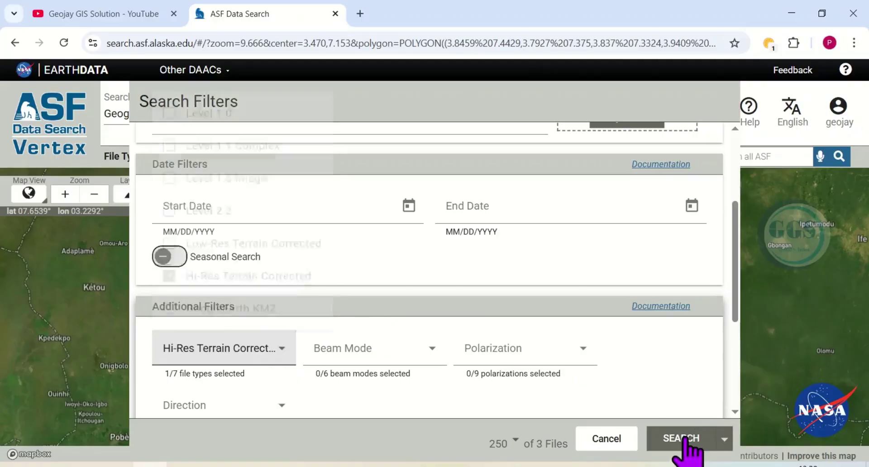
left_click(683, 438)
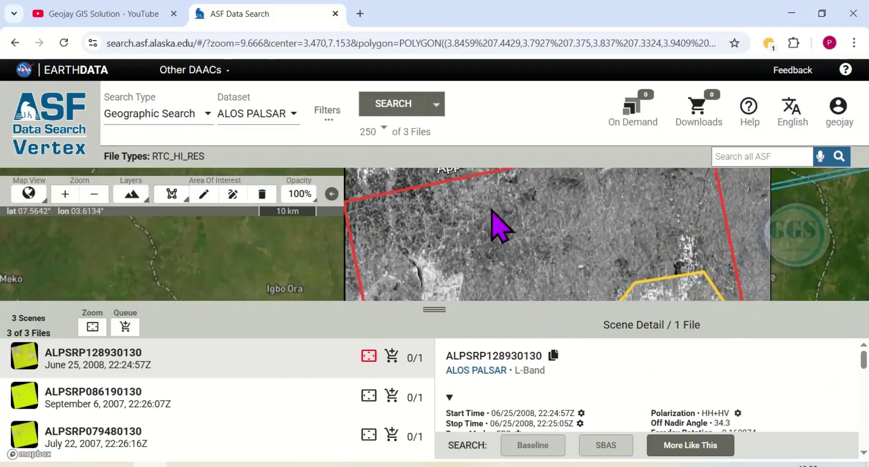
Compare how the footprints of scenes ALPSRP128930130 and ALPSRP086190130 cover the Ibadan polygon
scroll(491, 207, "down", 2)
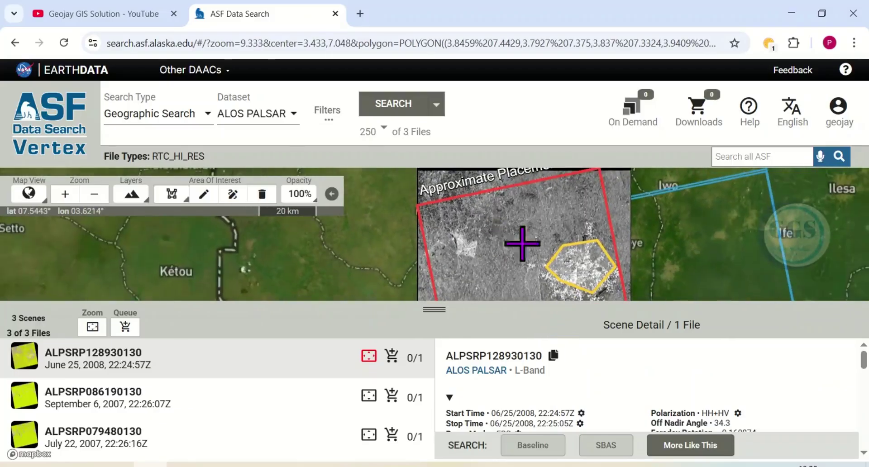
scroll(502, 233, "down", 1)
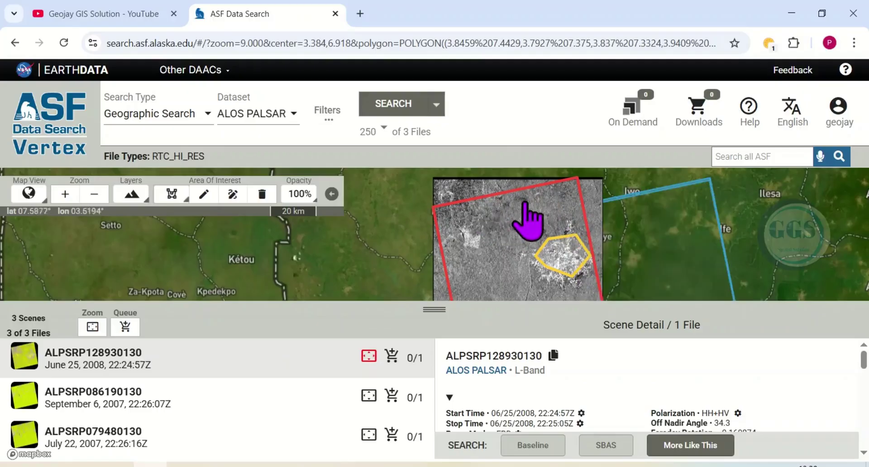
left_click(108, 359)
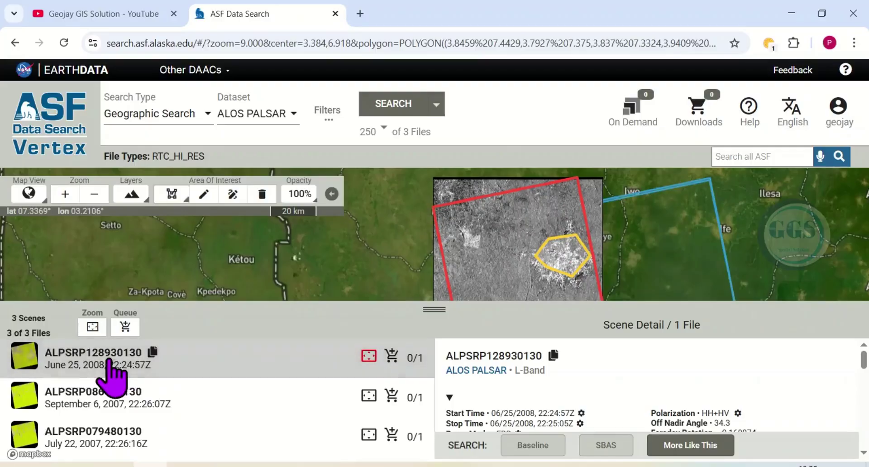
left_click(116, 398)
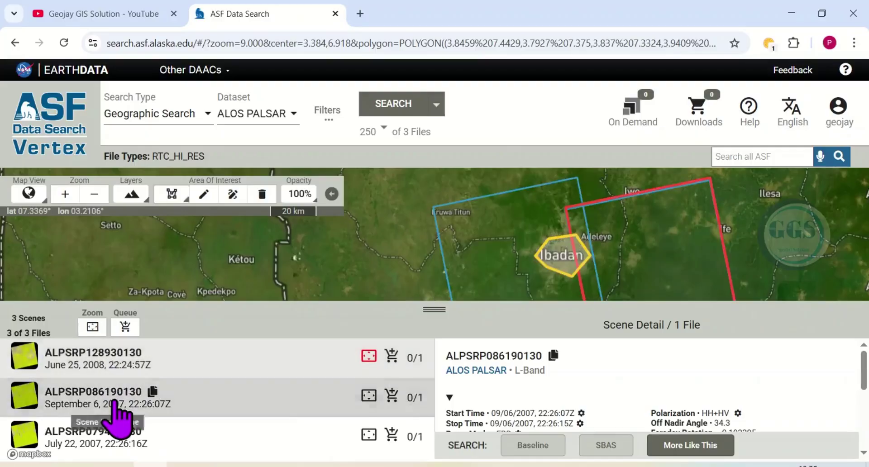
Download the Hi-Res Terrain Corrected file of scene ALPSRP128930130 and check the download's progress
left_click(112, 364)
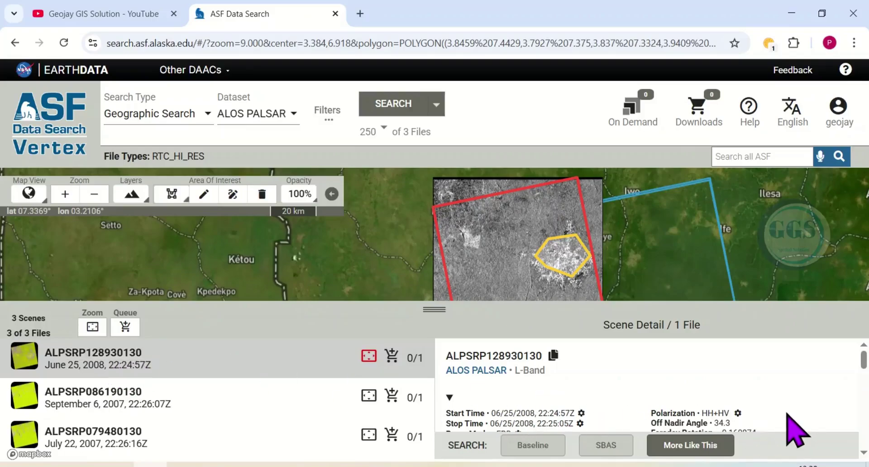
scroll(792, 430, "down", 5)
scroll(787, 415, "down", 3)
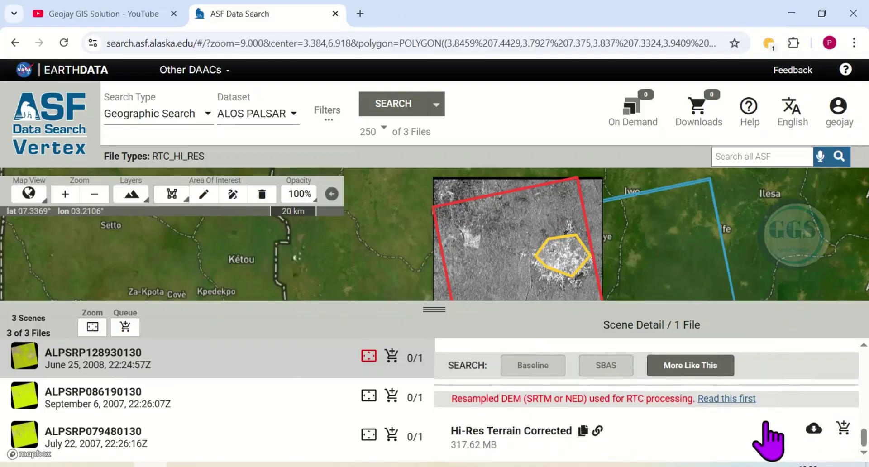
left_click(813, 429)
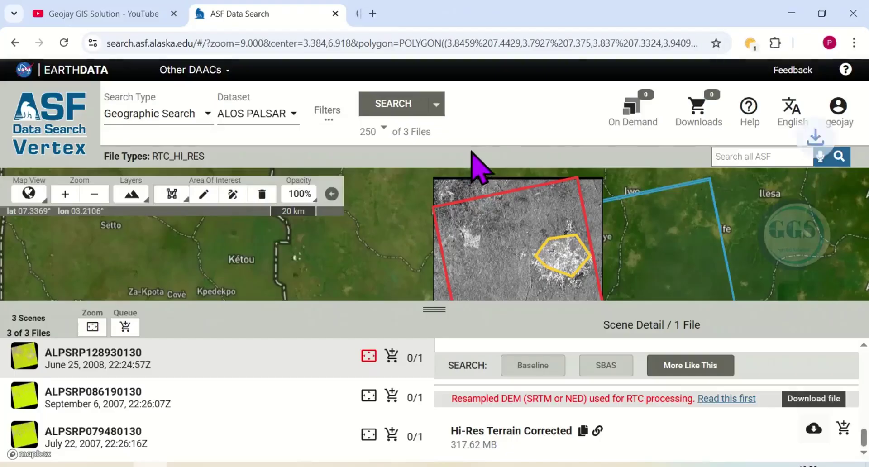
left_click(804, 45)
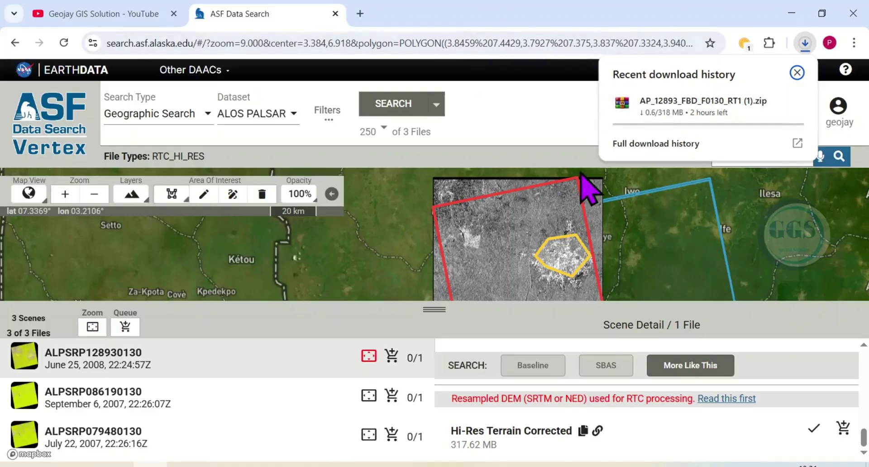
left_click(234, 10)
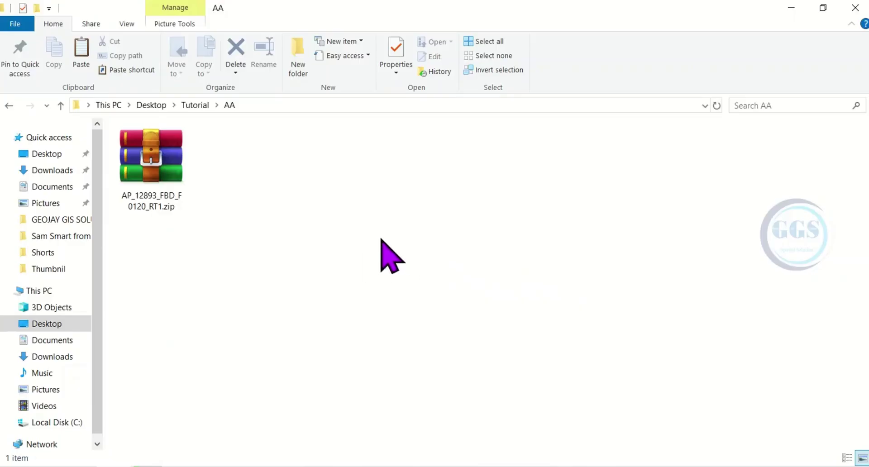
Load AP_12893_FBD_F0120_RT1.zip from the AA folder into Global Mapper, treating all undetermined files as elevation data in meters
mouse_move(161, 183)
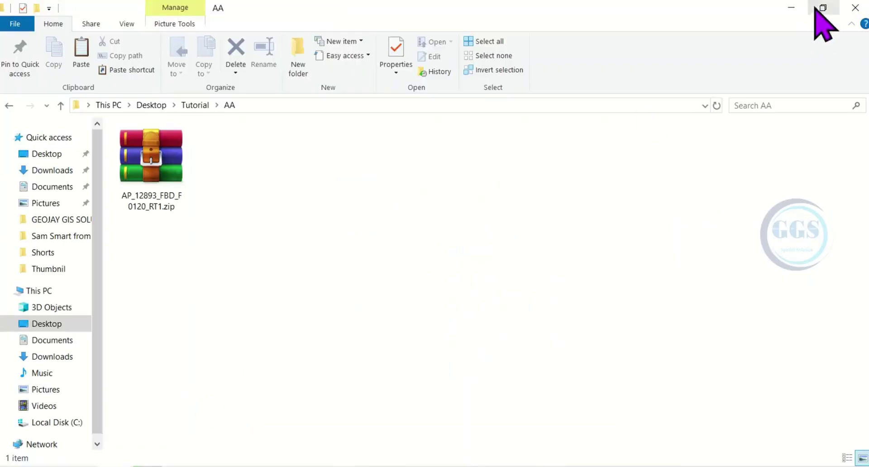
left_click(823, 8)
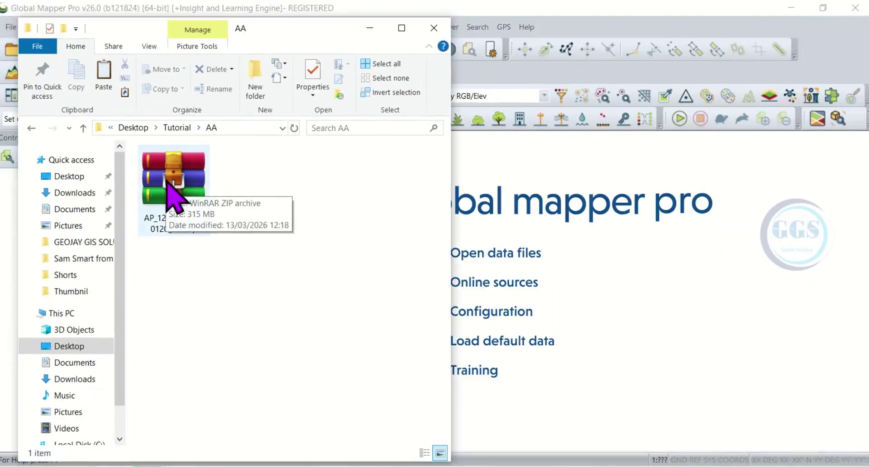
left_click_drag(167, 181, 527, 271)
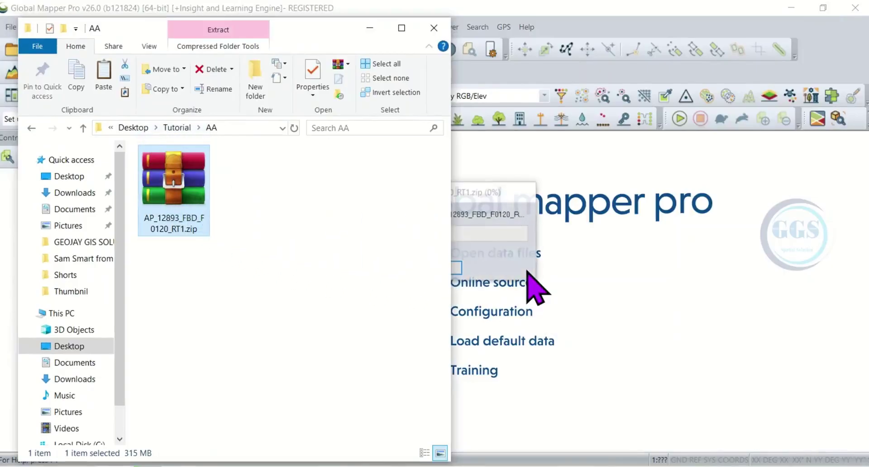
left_click(375, 28)
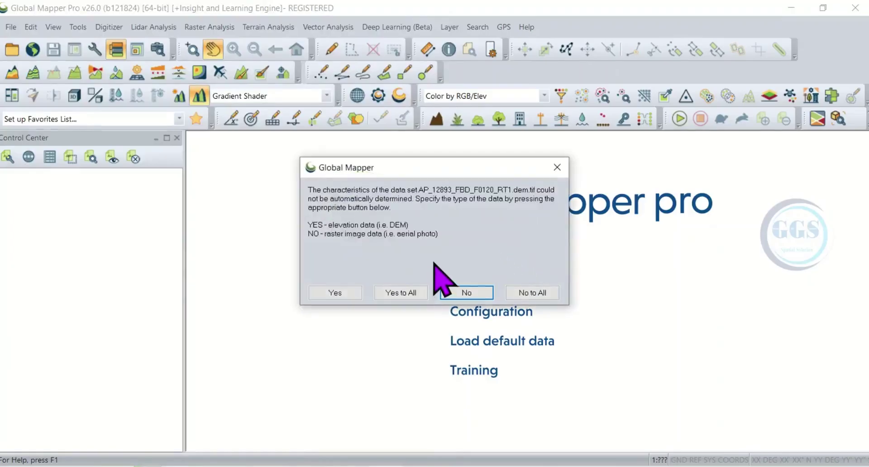
left_click(401, 293)
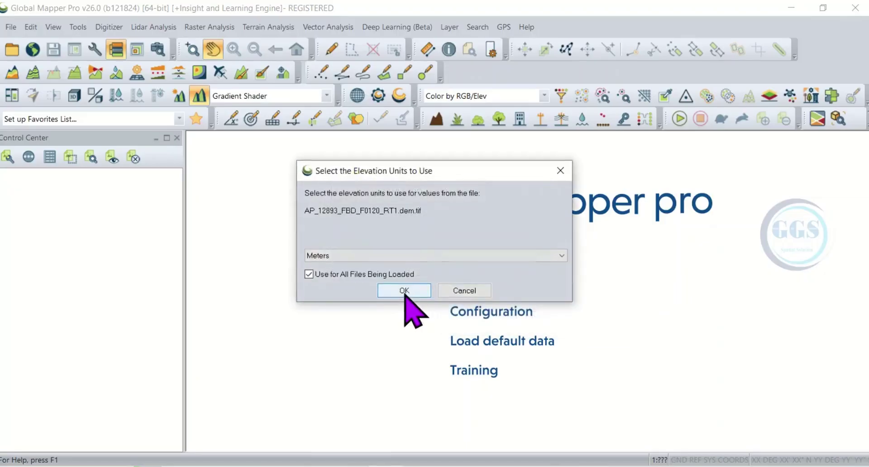
left_click(404, 291)
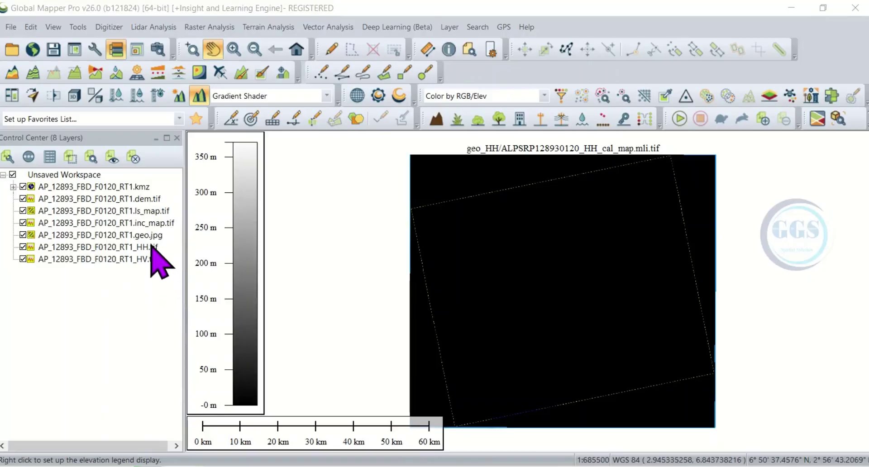
Hide the kmz, ls_map, inc_map, geo.jpg, HH and HV layers, leaving only the dem.tif layer visible
left_click(26, 187)
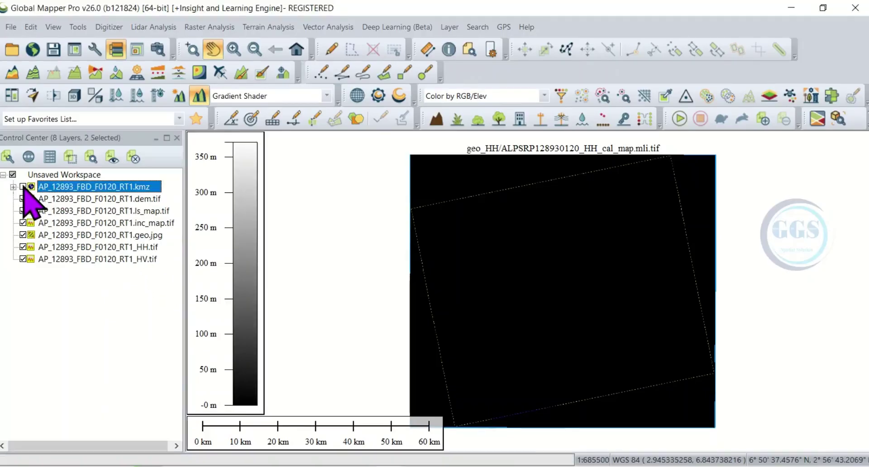
left_click(149, 199)
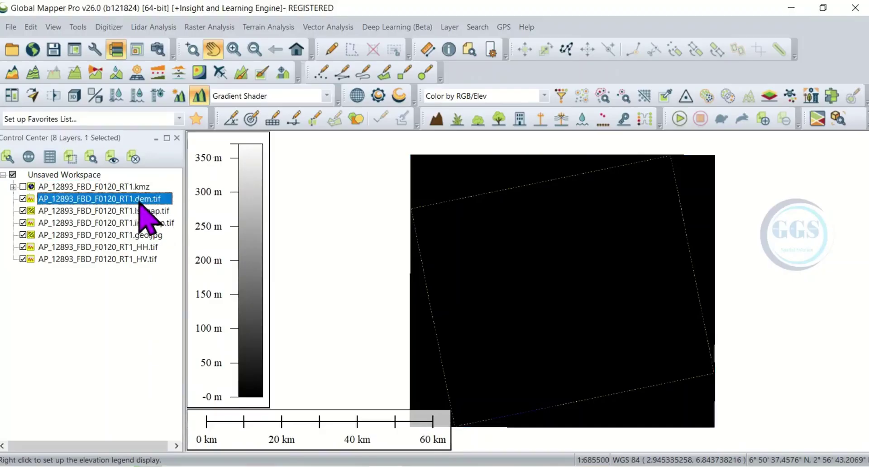
left_click(22, 211)
left_click(22, 223)
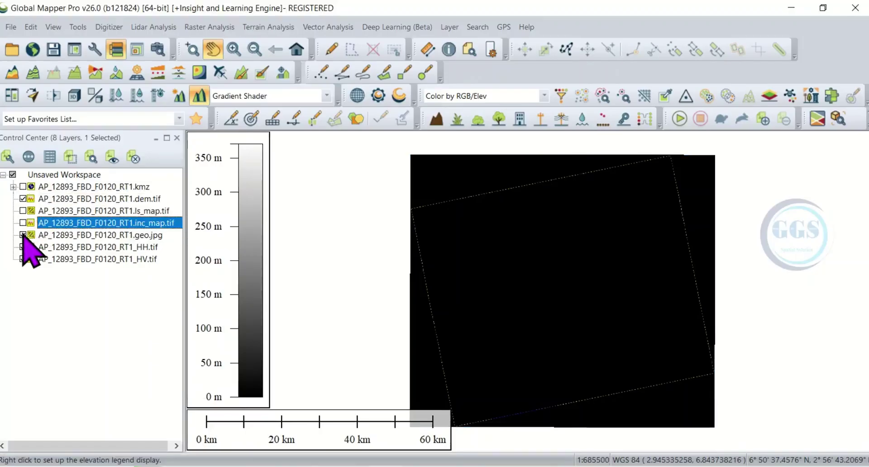
left_click(22, 234)
left_click(23, 247)
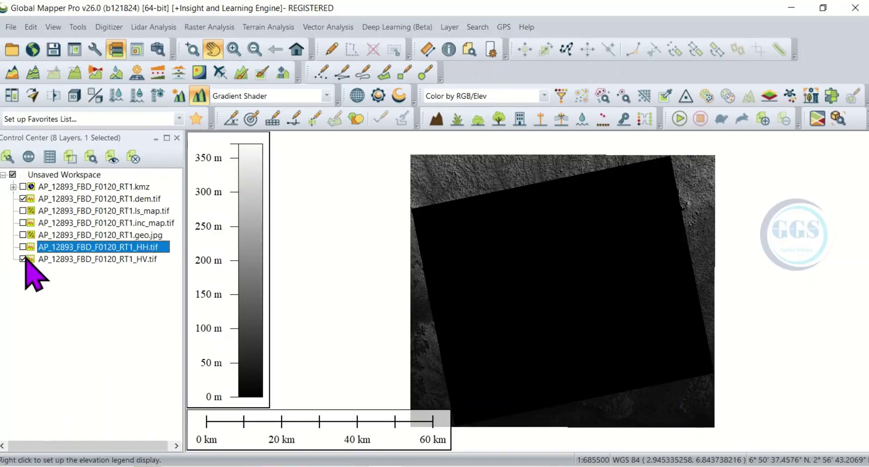
left_click(22, 259)
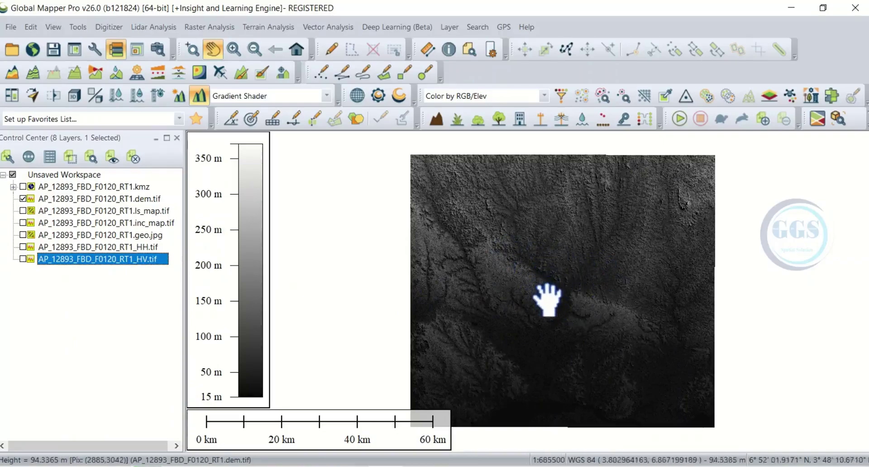
Apply the Color Ramp Shader to the DEM and replace it with the Slope Shader
left_click(328, 97)
left_click(319, 120)
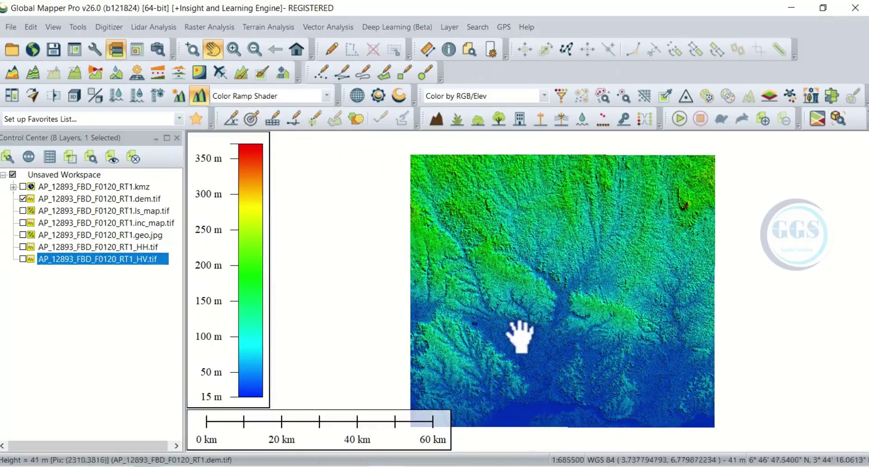
left_click(326, 96)
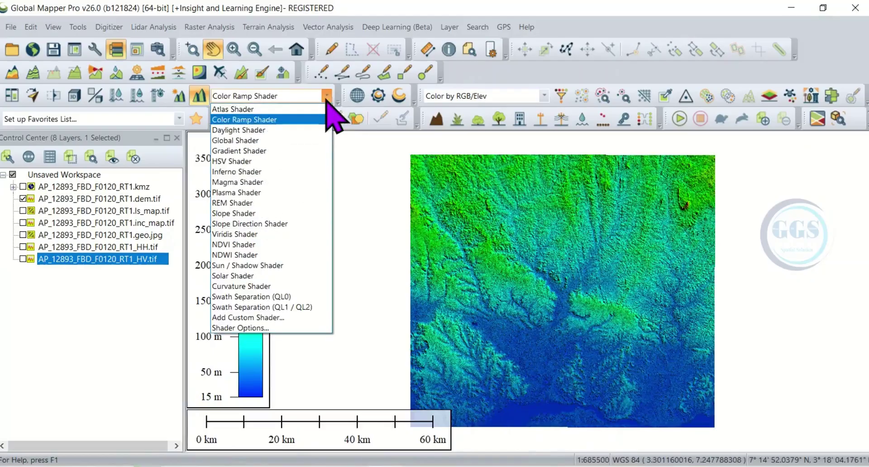
left_click(253, 229)
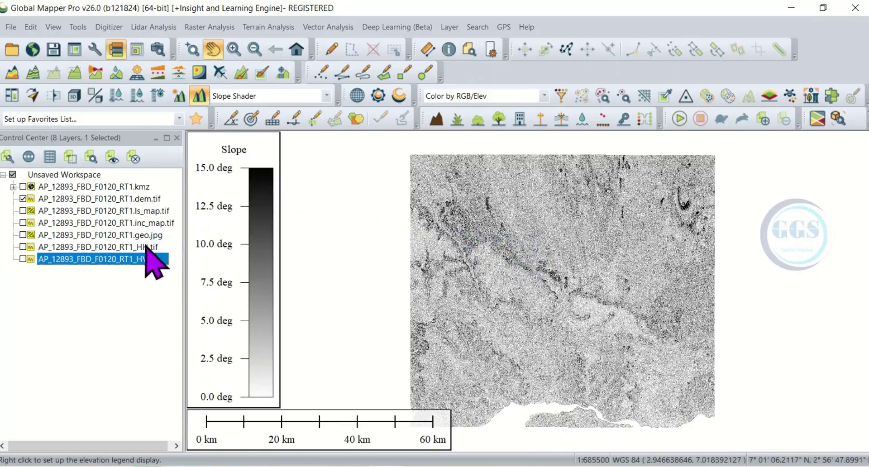
Examine the pixel width and pixel height in the dem.tif layer's metadata
left_click(91, 201)
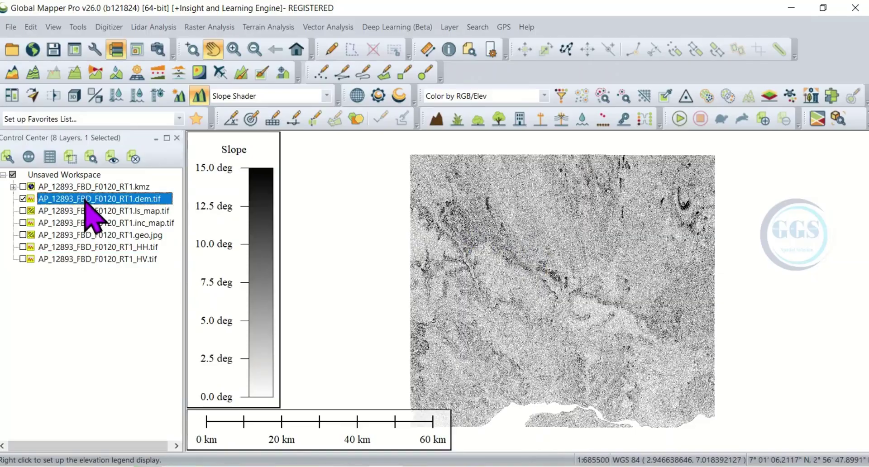
right_click(134, 204)
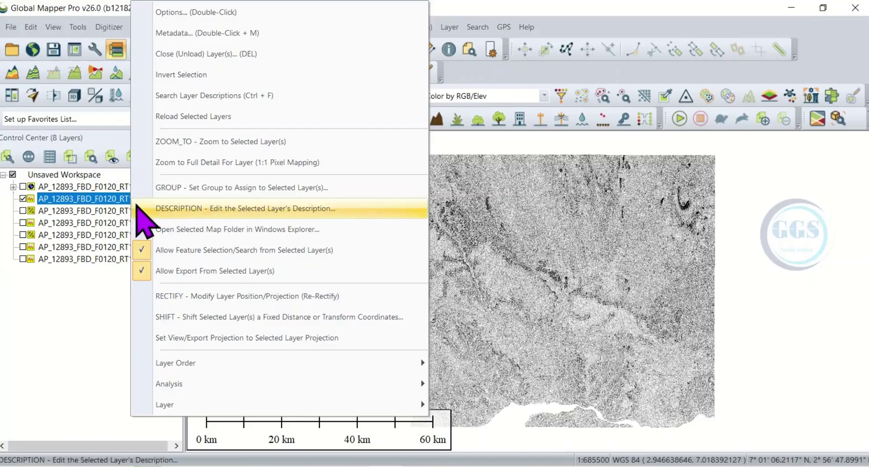
left_click(216, 34)
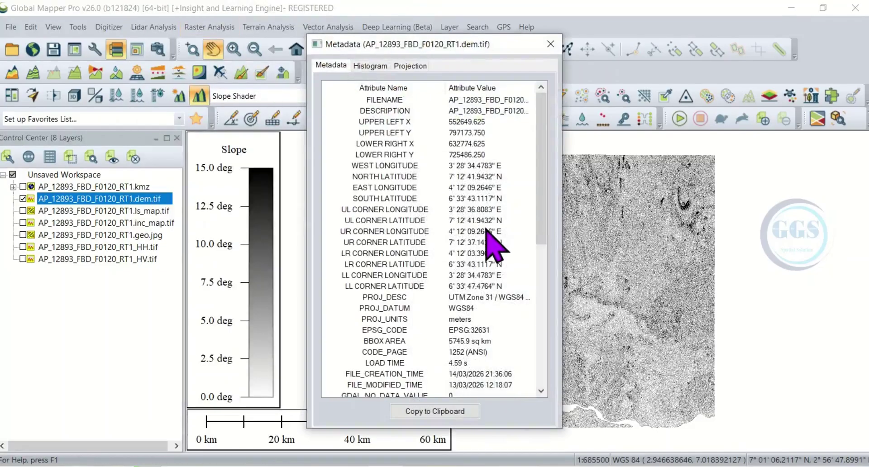
scroll(492, 245, "down", 3)
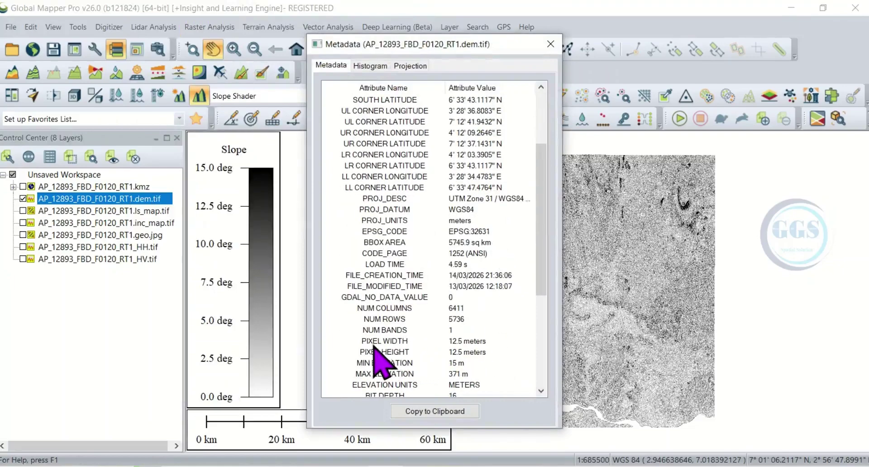
left_click(468, 345)
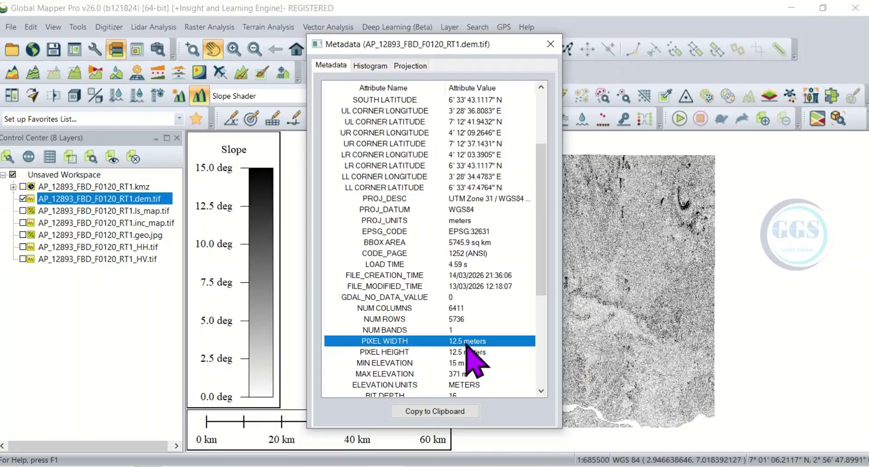
left_click(465, 355)
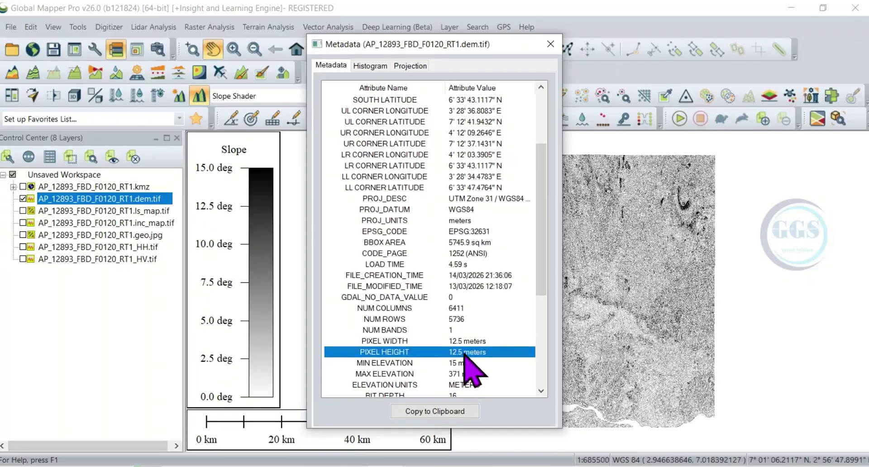
left_click(550, 45)
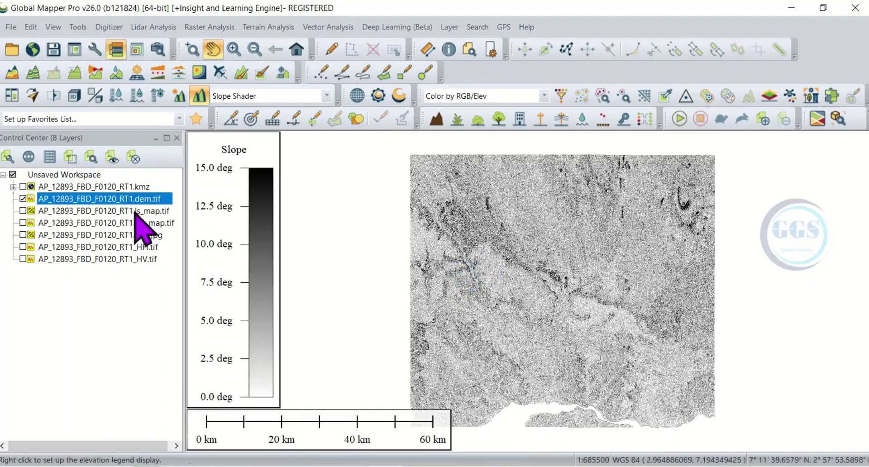
Set up the export of the dem.tif layer to GeoTIFF, accepting 32-bit floating point elevation samples and vertical units in meters
right_click(112, 202)
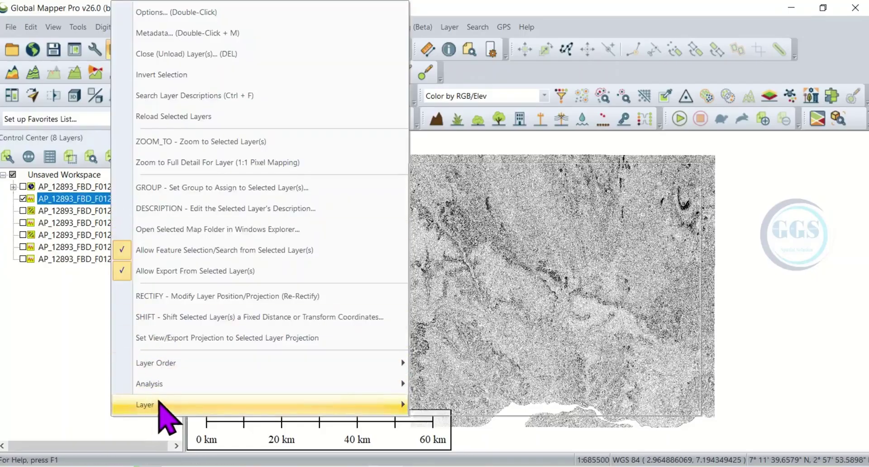
mouse_move(168, 405)
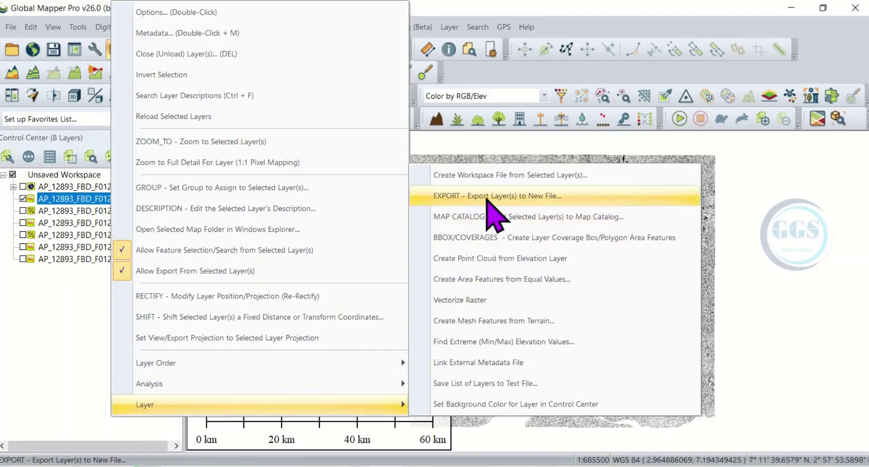
left_click(493, 213)
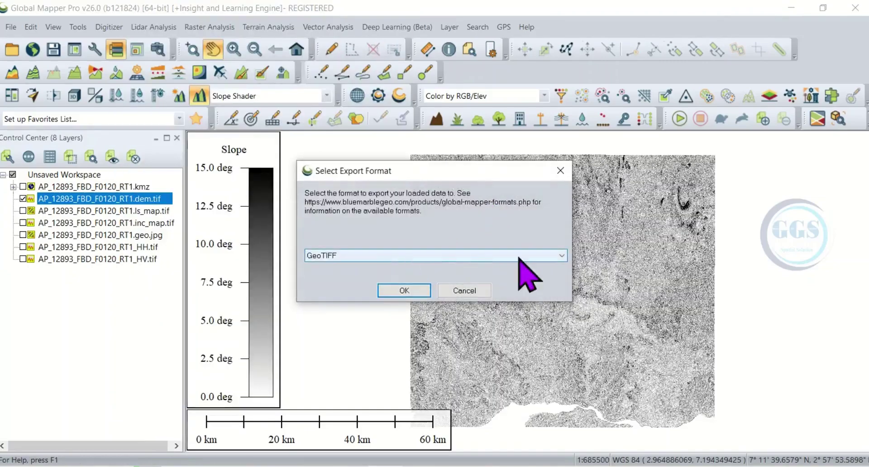
left_click(560, 256)
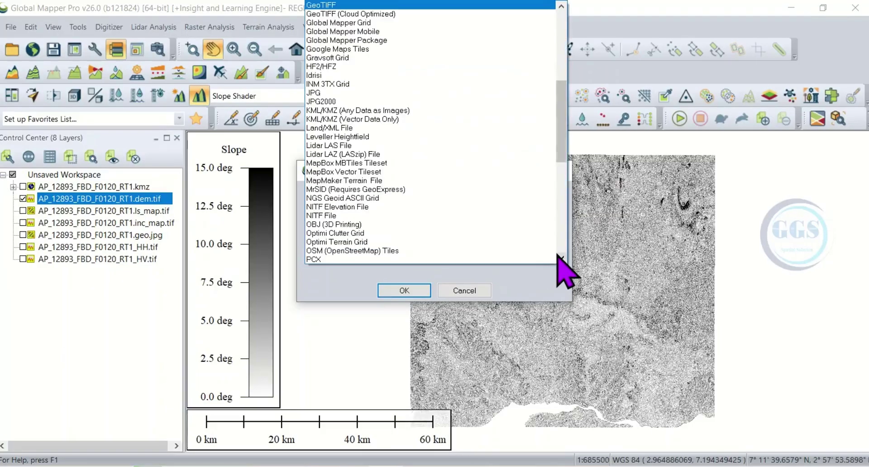
left_click(335, 5)
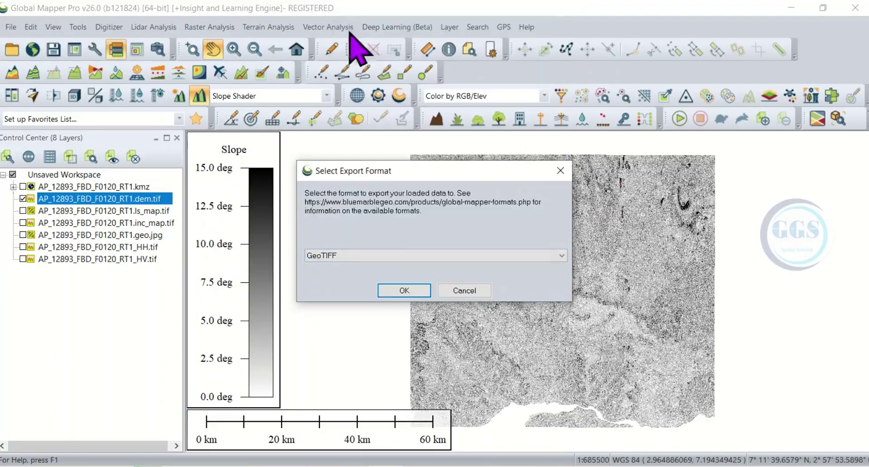
left_click(407, 294)
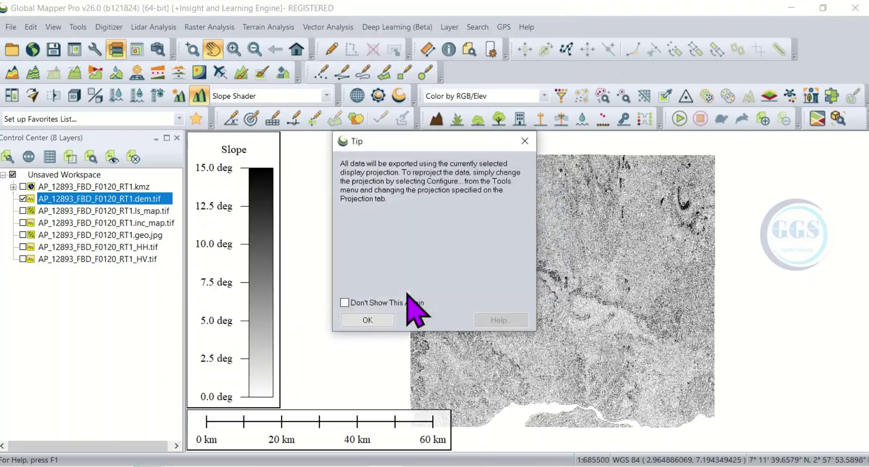
left_click(376, 321)
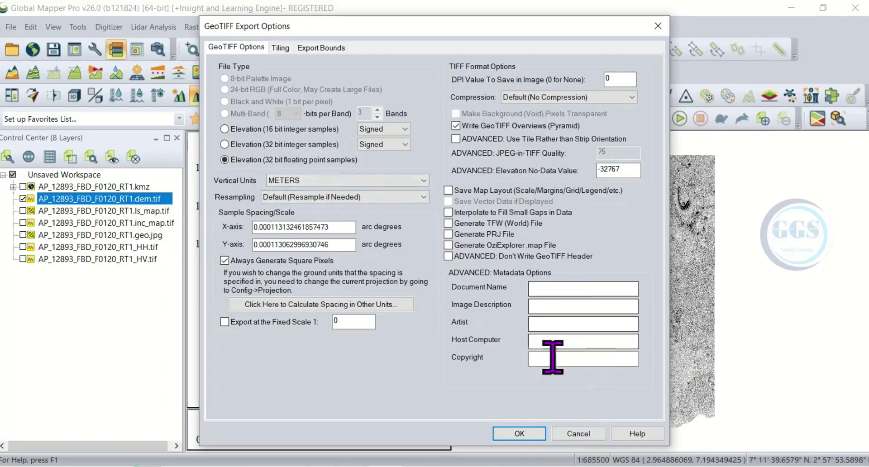
left_click(519, 434)
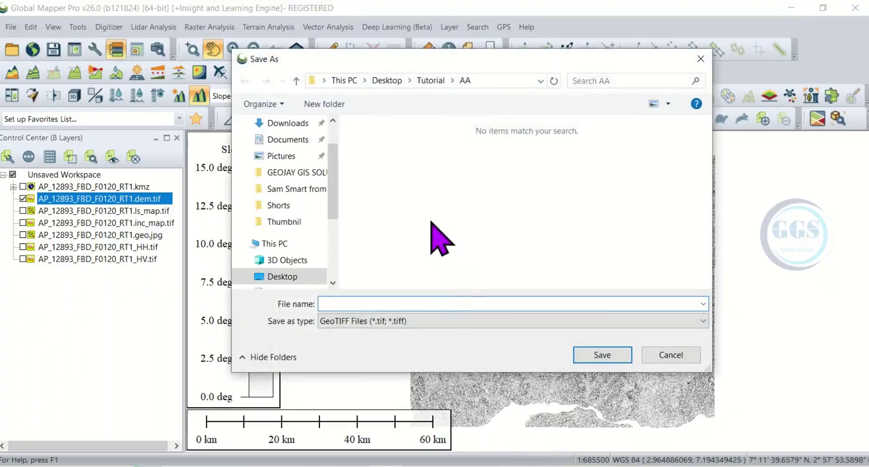
Save the exported GeoTIFF as DEM in the Tutorial\AA folder
left_click(432, 82)
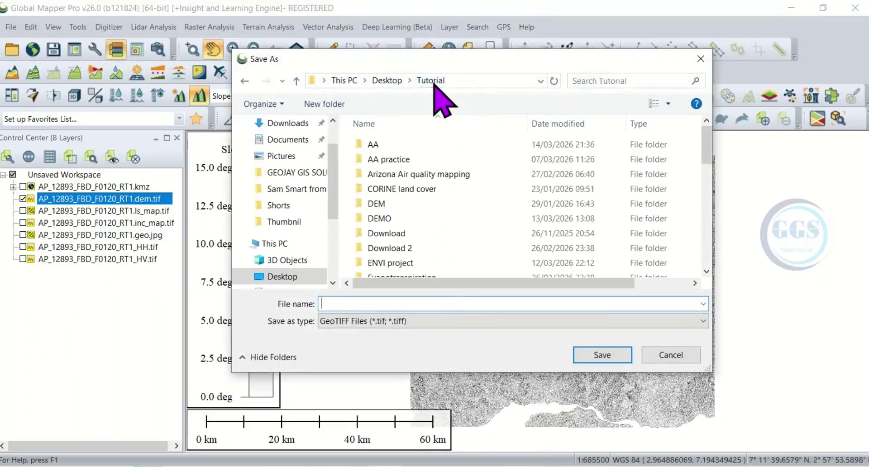
double_click(378, 144)
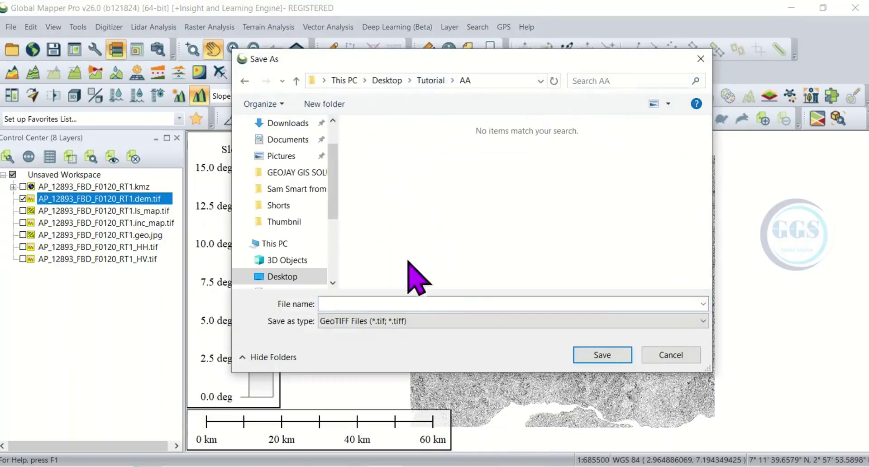
left_click(364, 304)
type("DEM")
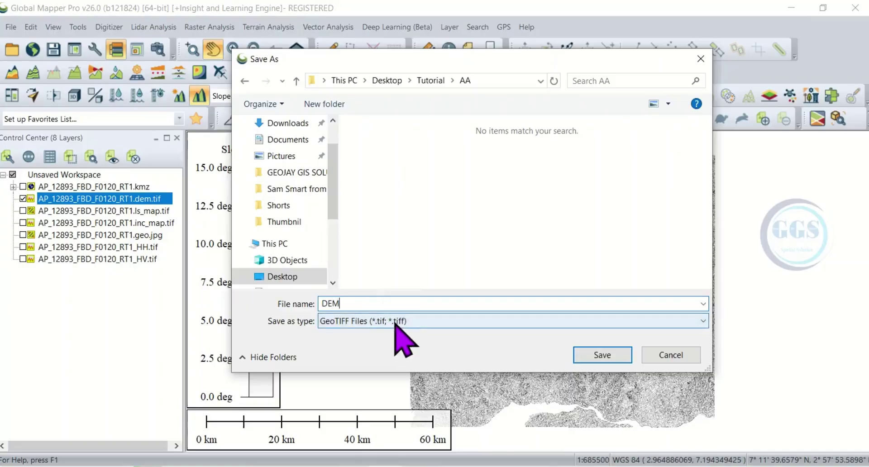
left_click(604, 354)
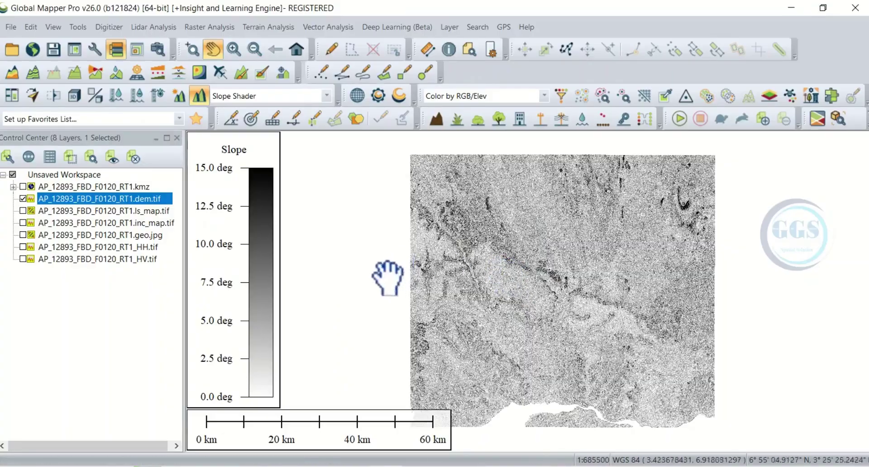
Check the AA folder for the exported DEM.tif and switch to ArcMap
key("alt+Tab")
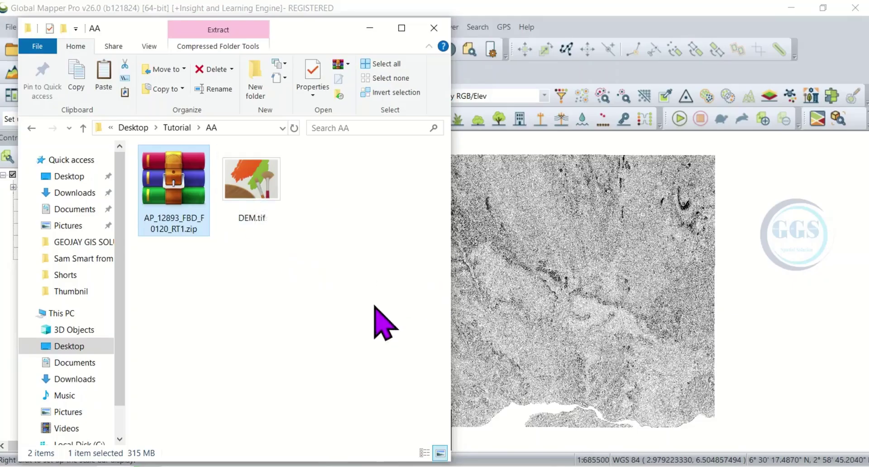
key("alt+Tab")
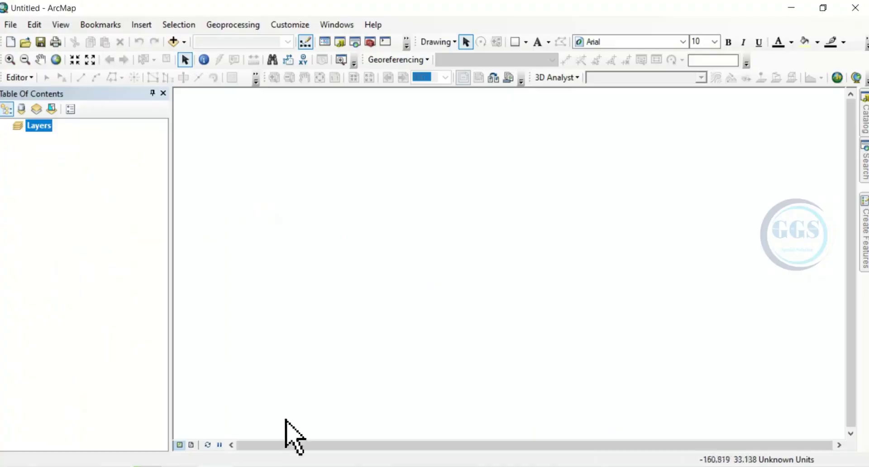
Add DEM.tif from the AA folder to the map and check its cell size in the layer's source properties
left_click(174, 42)
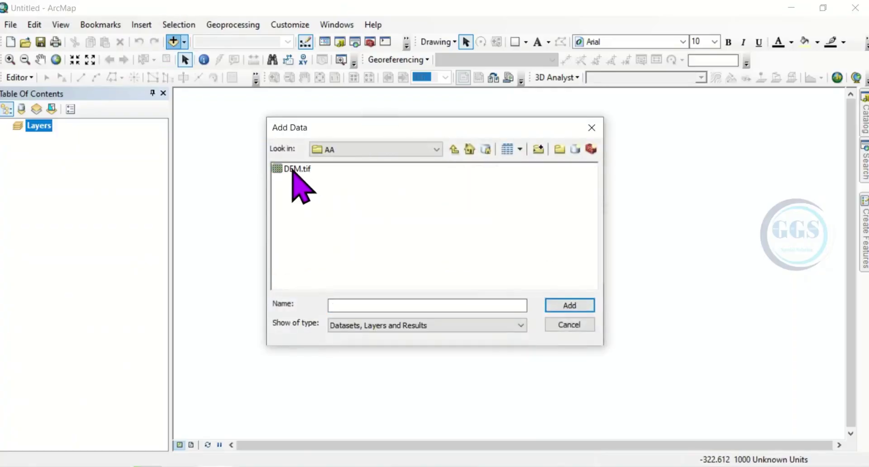
left_click(562, 322)
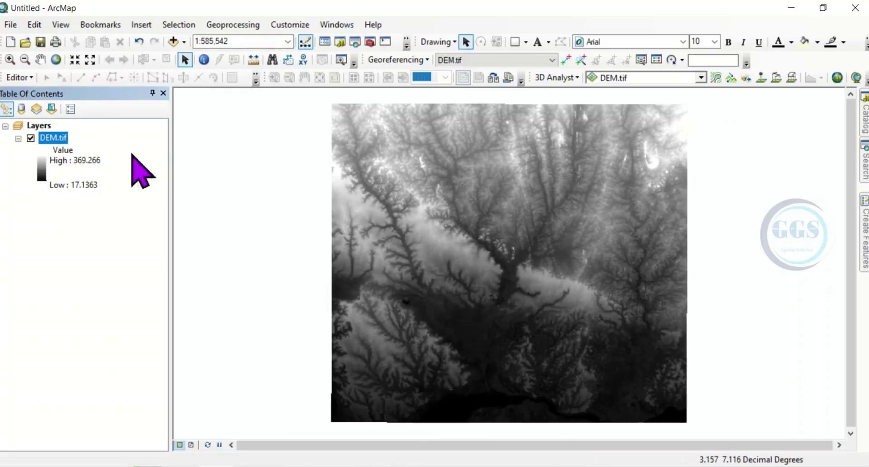
double_click(54, 138)
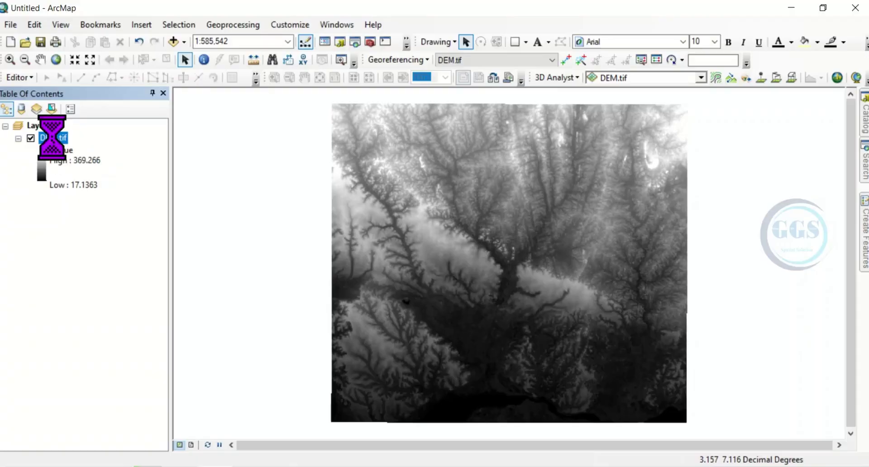
right_click(54, 138)
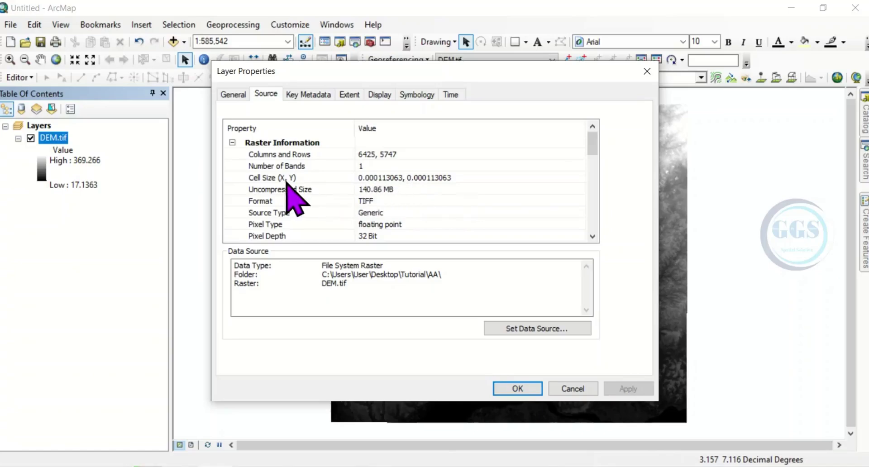
left_click(647, 71)
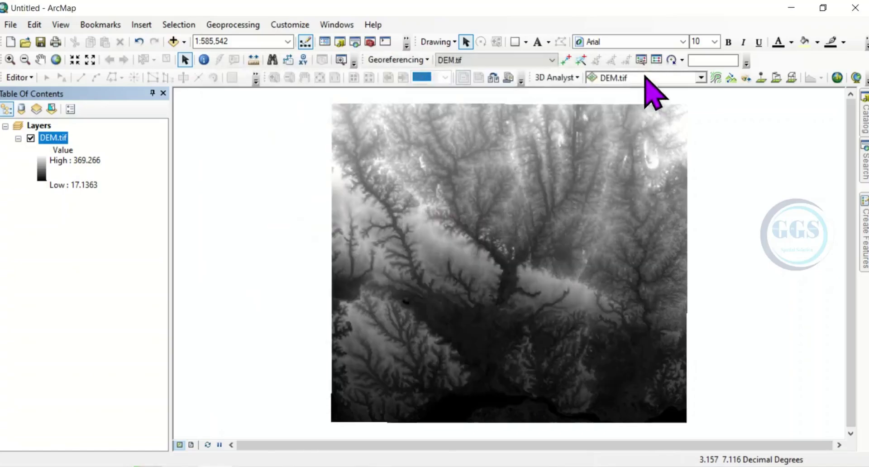
Search for the "project raster" tool, open Project Raster, and choose DEM.tif as the input raster
left_click(354, 42)
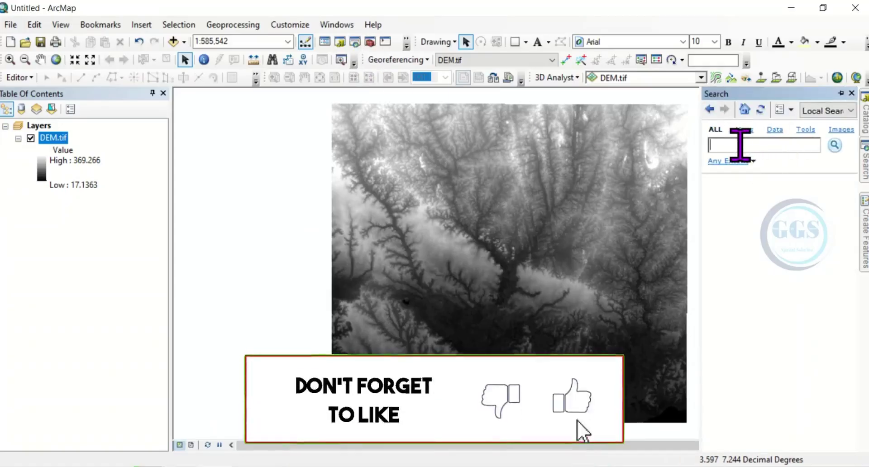
type("pro")
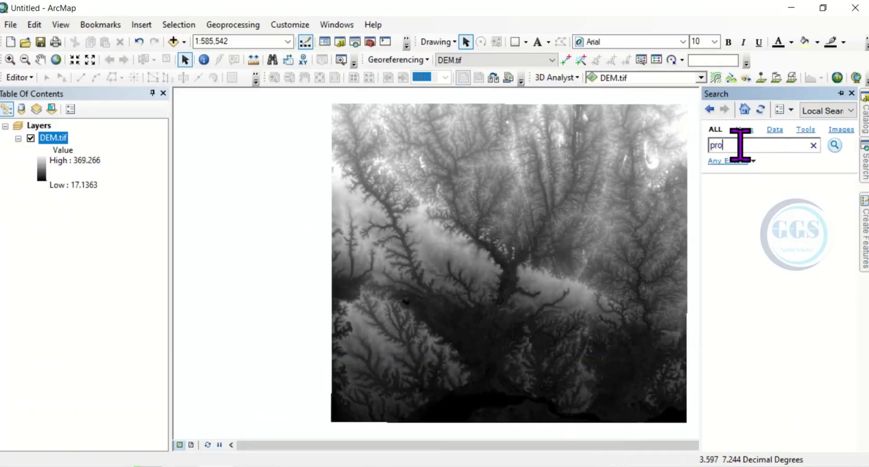
type("ject raster")
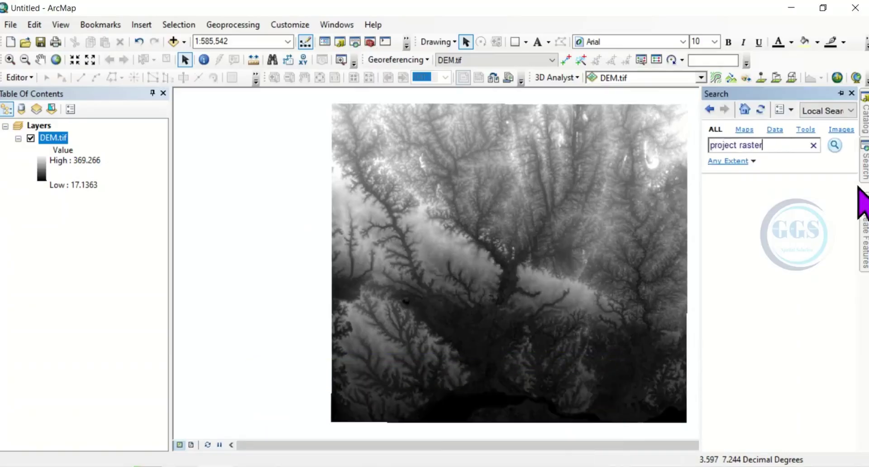
left_click(834, 147)
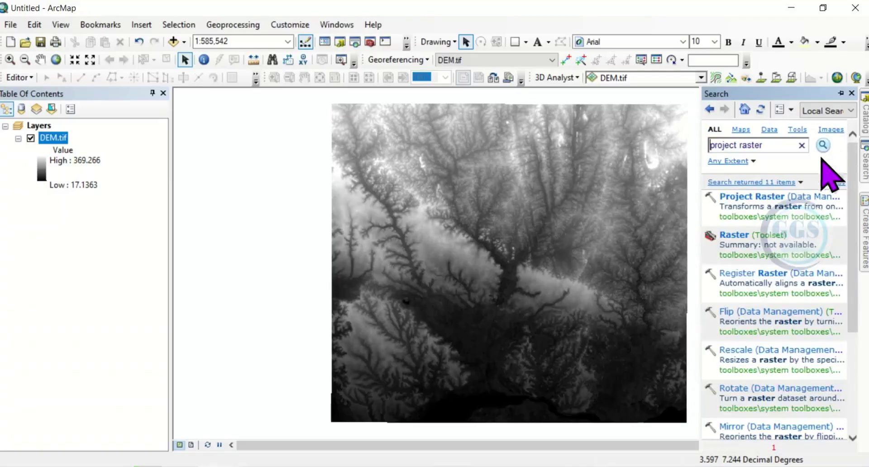
left_click(753, 198)
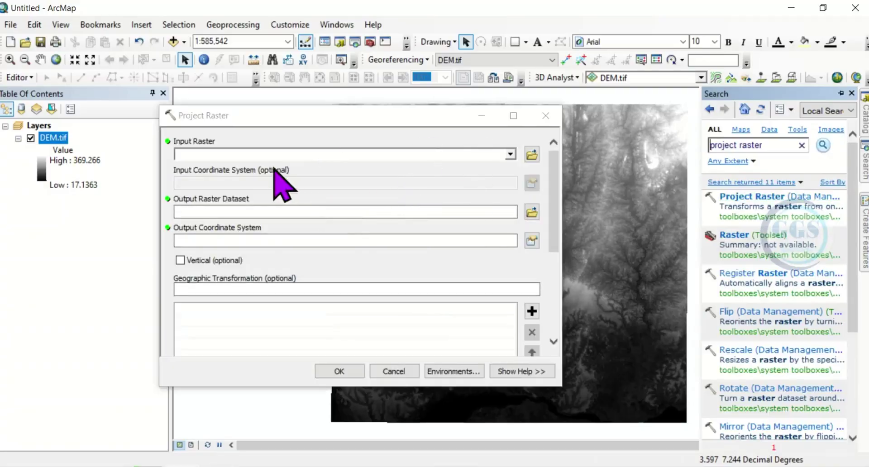
left_click(510, 155)
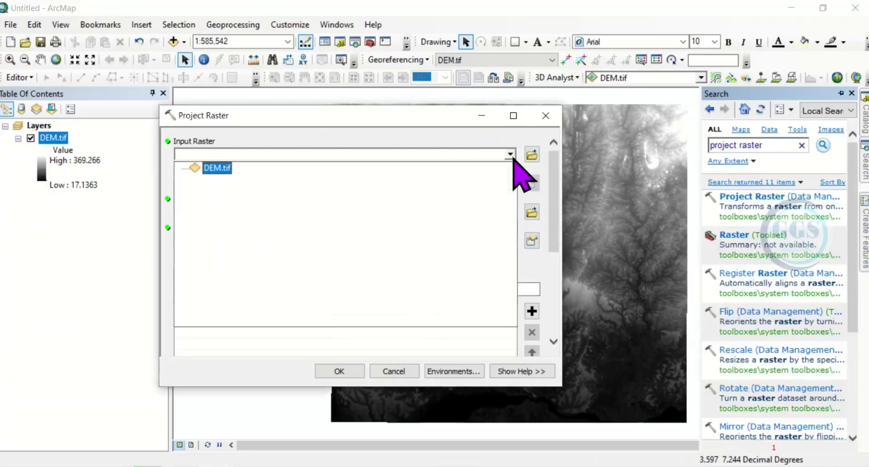
left_click(217, 168)
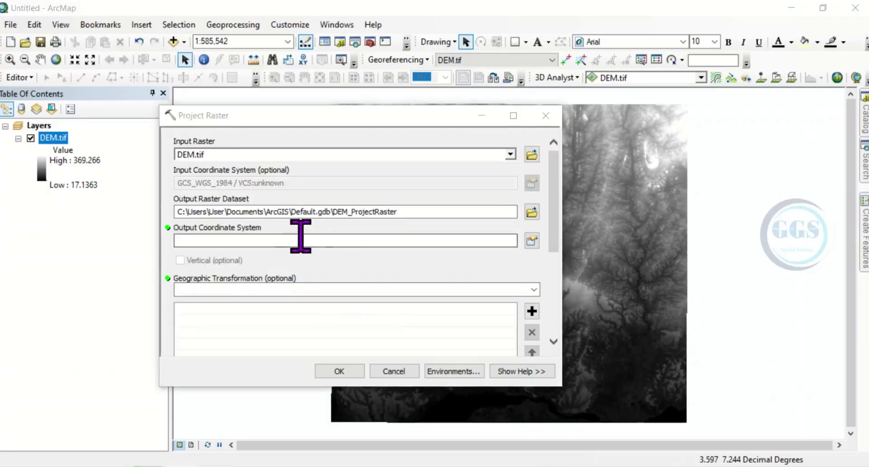
Set the output raster dataset to DEM1.tif in the Tutorial\AA folder
left_click(532, 216)
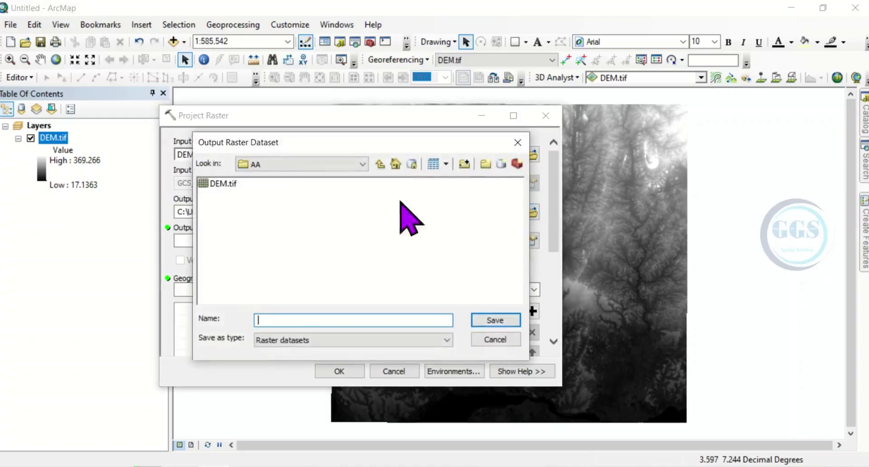
left_click(220, 184)
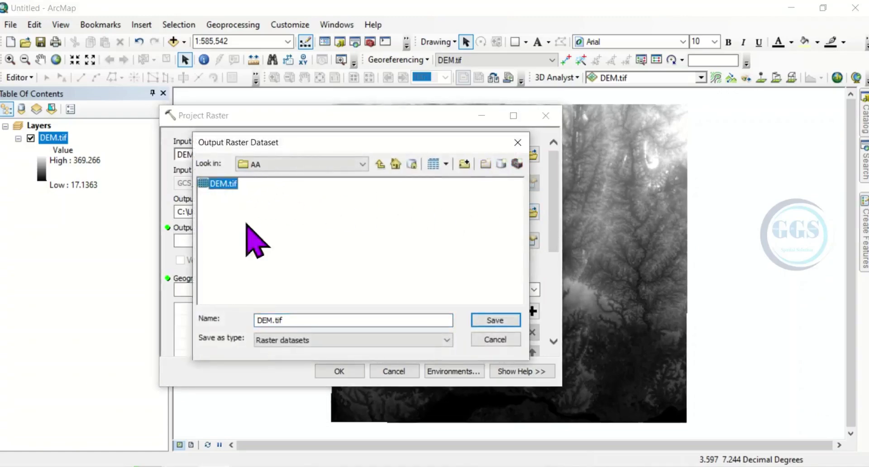
left_click(273, 320)
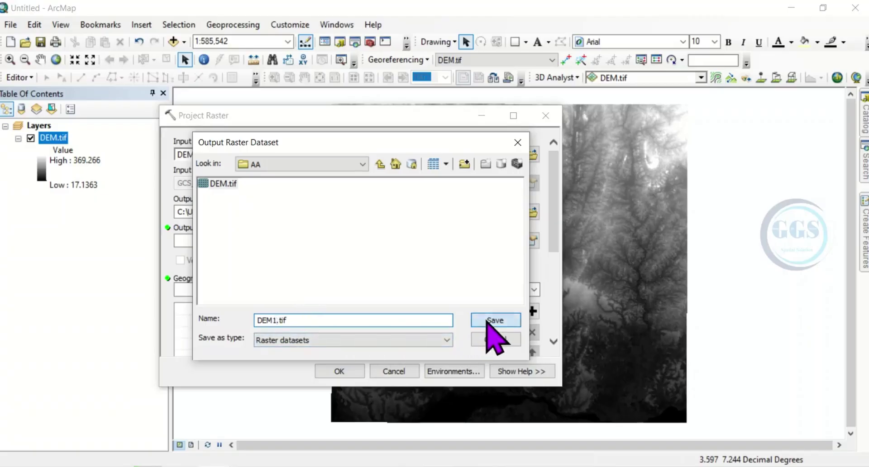
left_click(487, 319)
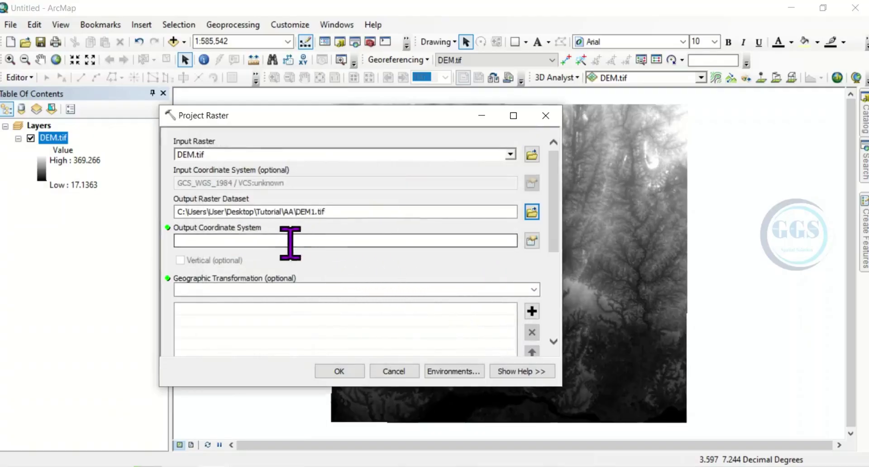
Set the output coordinate system to WGS 1984 UTM Zone 32N and run the raster projection
left_click(532, 244)
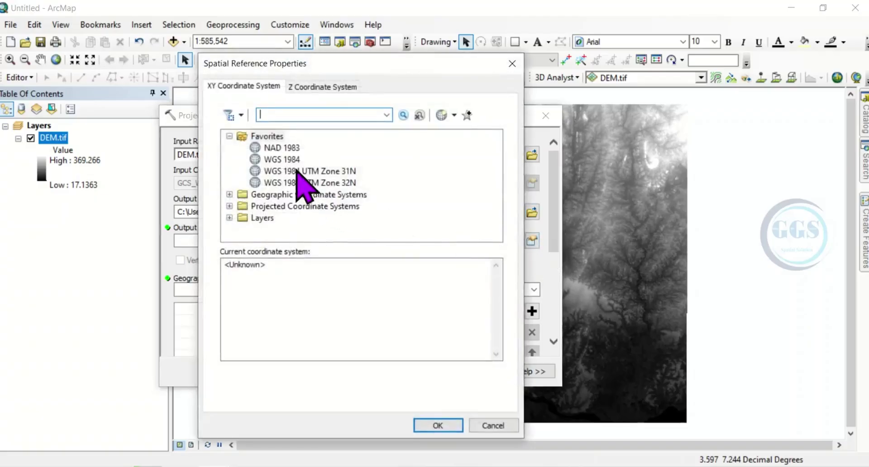
left_click(321, 183)
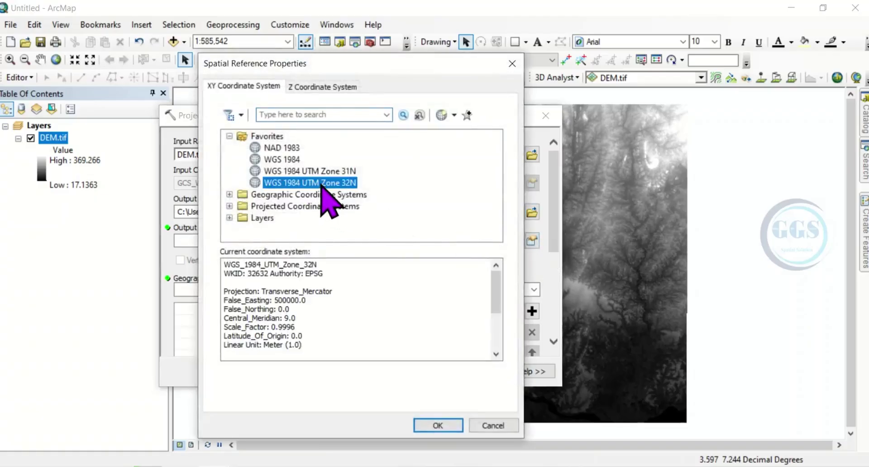
left_click(437, 425)
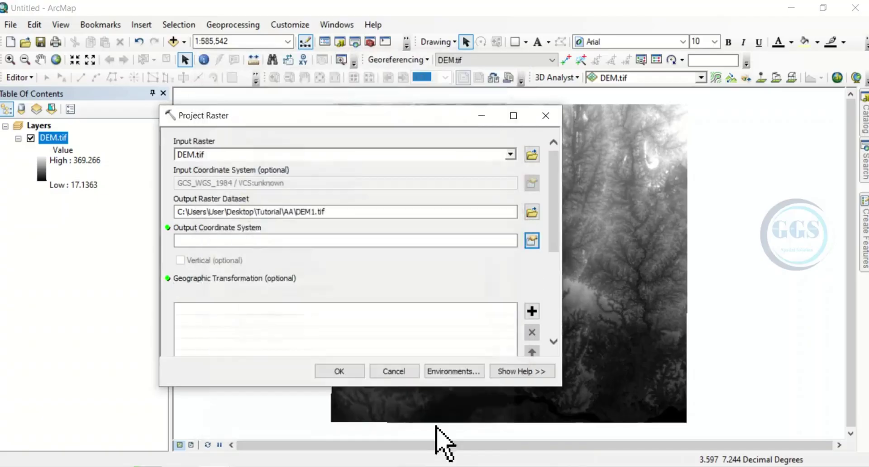
left_click(356, 371)
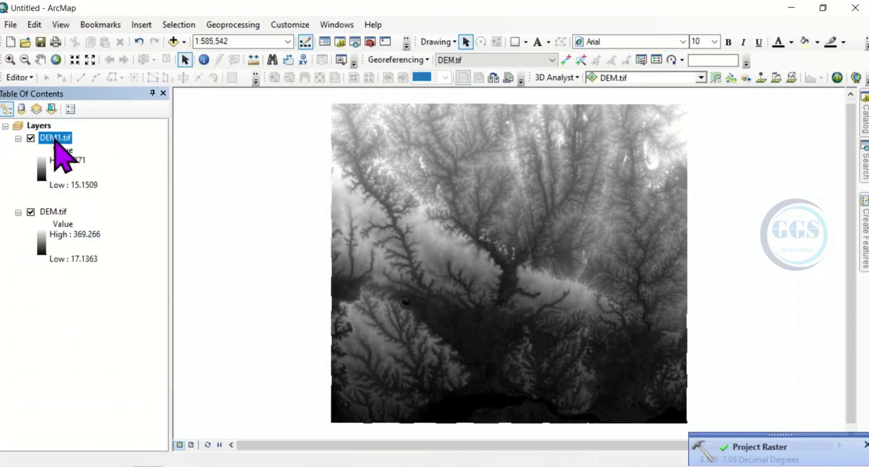
Examine the cell size of the projected DEM1.tif layer in its source properties, then close them
right_click(50, 138)
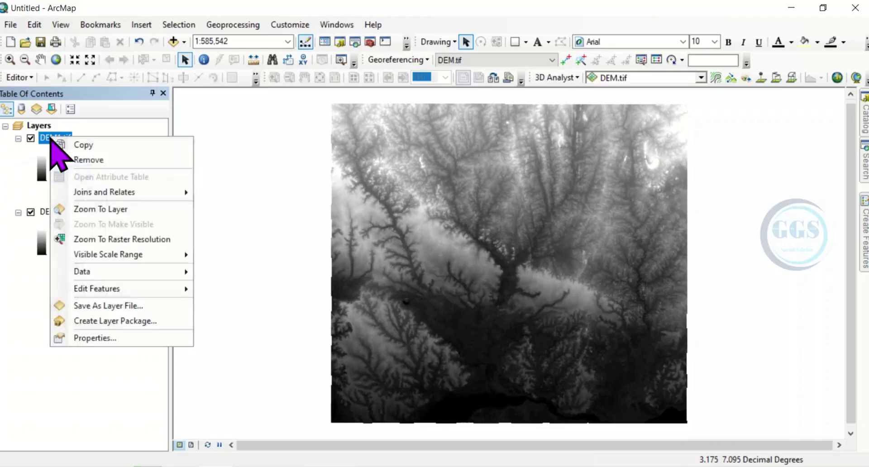
left_click(107, 338)
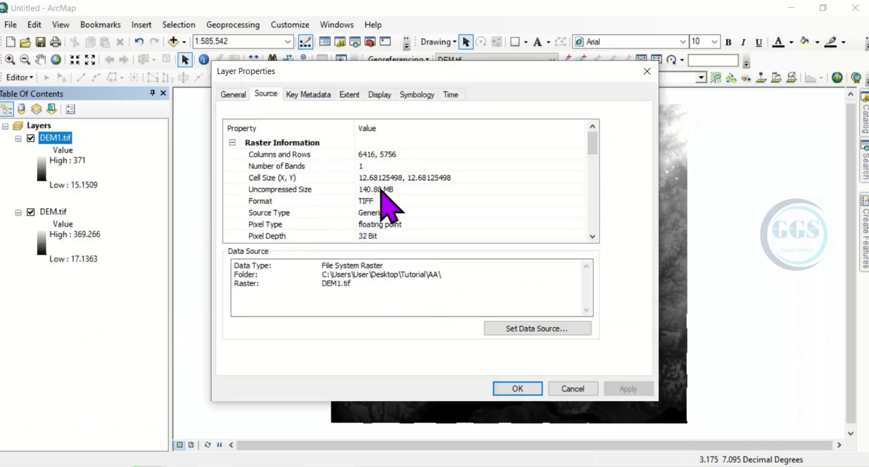
left_click(373, 178)
left_click(378, 178)
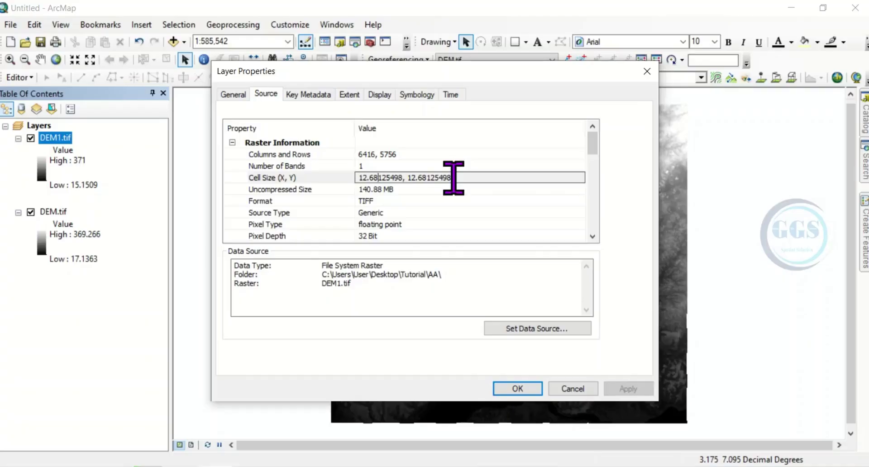
left_click(647, 72)
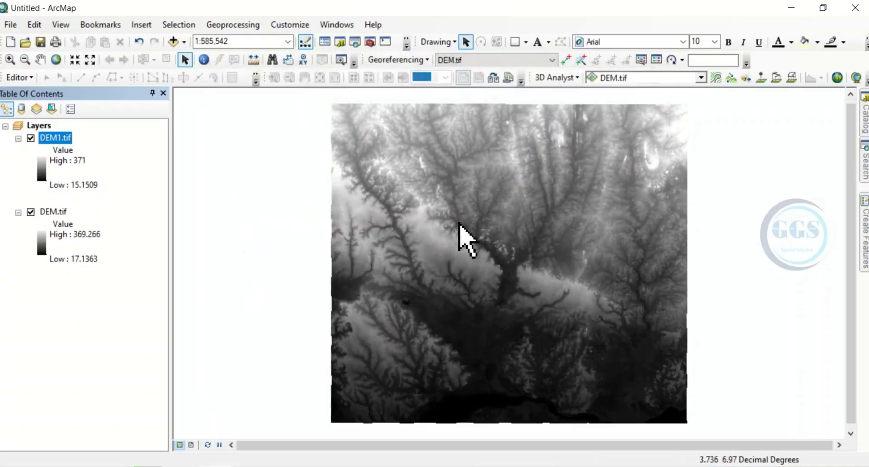